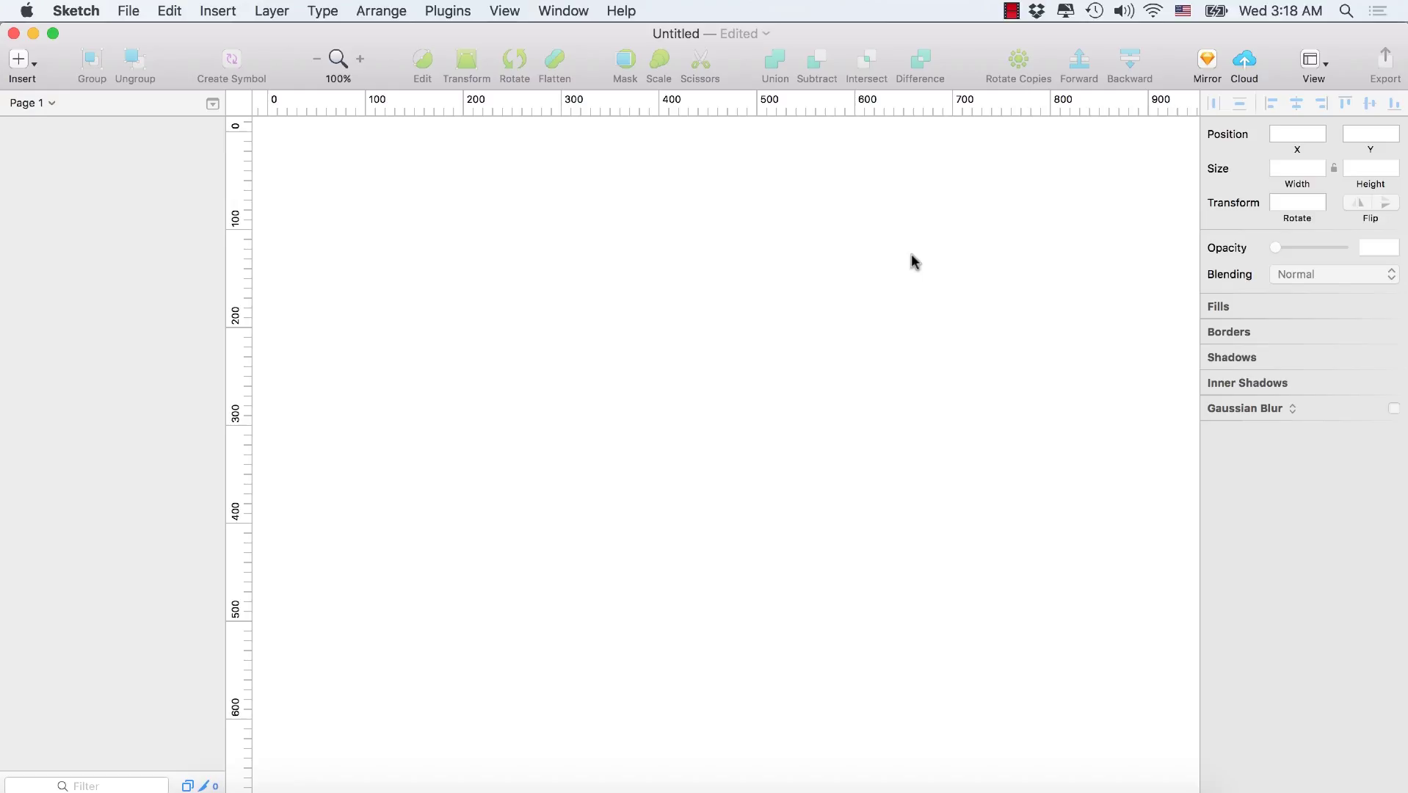
Create a new document from the iOS App Icon template.
{"action": "left_click", "coordinate": [131, 12]}
{"action": "mouse_move", "coordinate": [188, 62]}
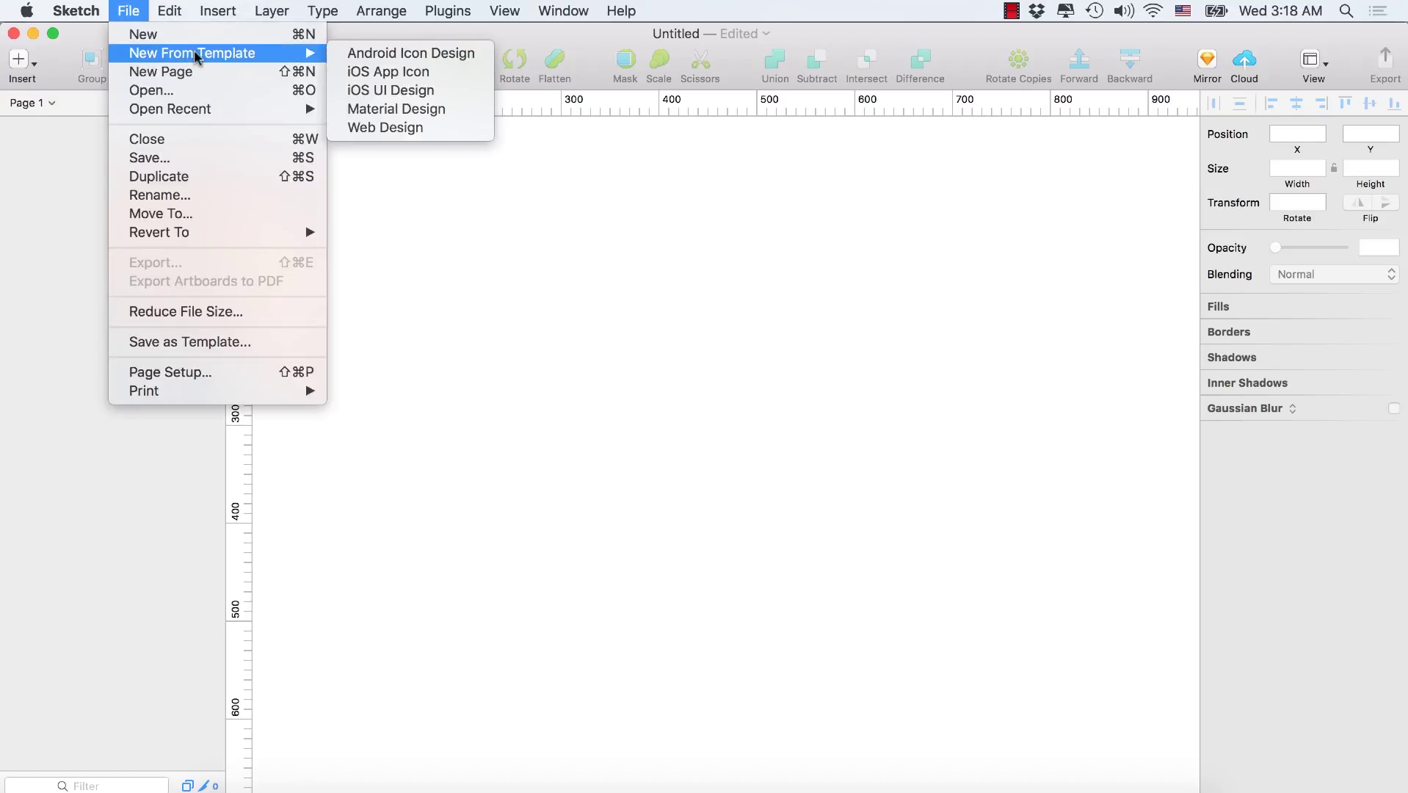
{"action": "left_click", "coordinate": [397, 74]}
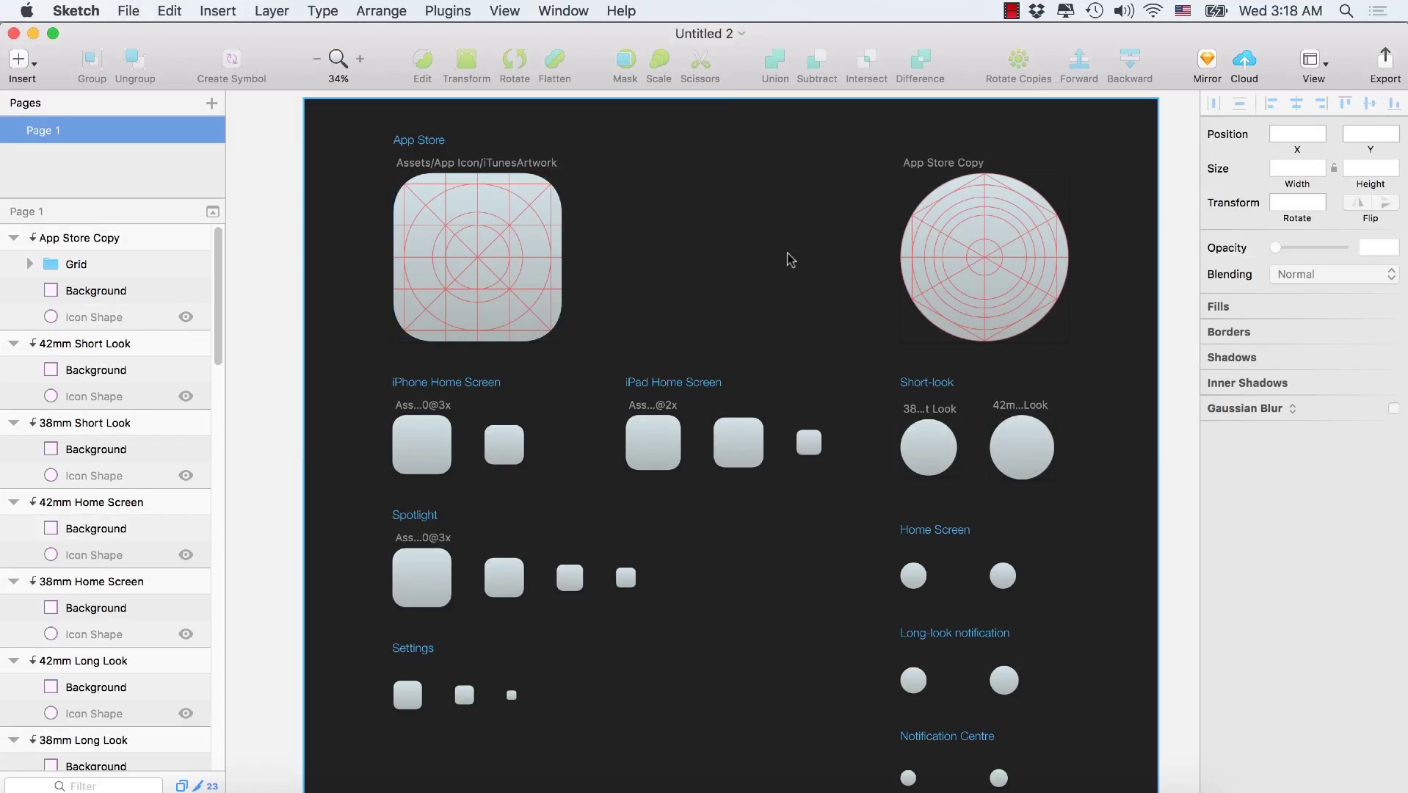
Move the grid overlay off the large iTunesArtwork icon, horizontally out of its artboard to X 574.
{"action": "left_click", "coordinate": [723, 250]}
{"action": "left_click", "coordinate": [526, 252]}
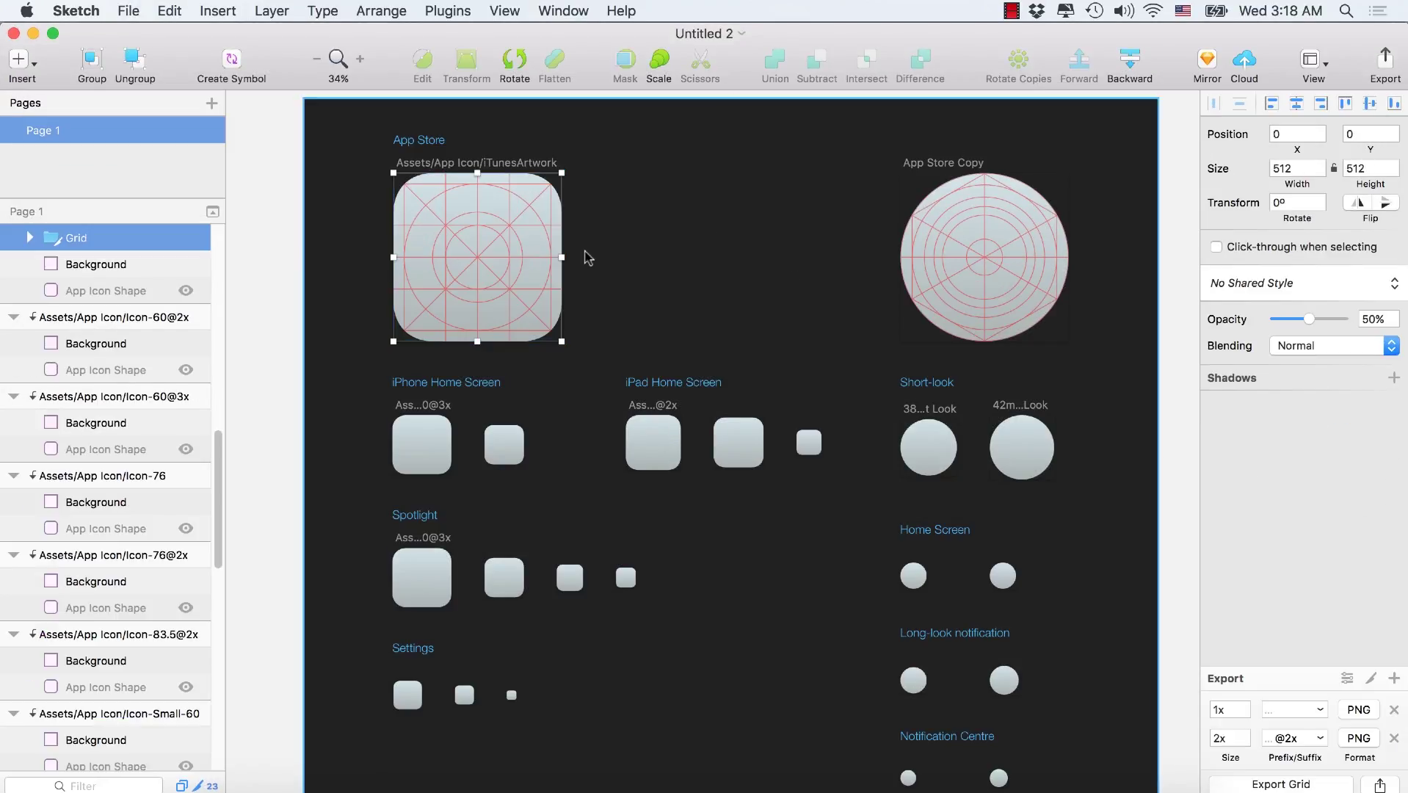
{"action": "left_click", "coordinate": [467, 241]}
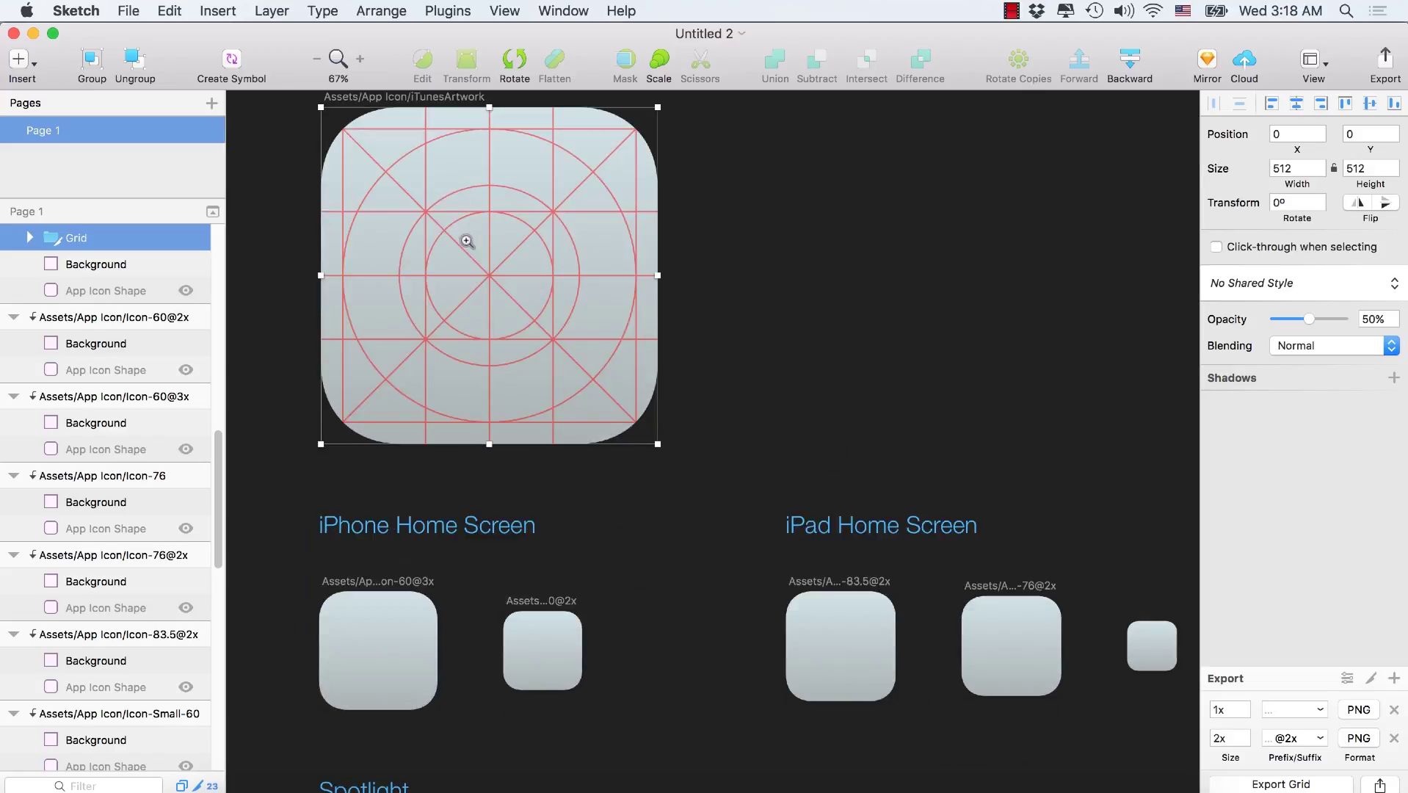
{"action": "left_click", "coordinate": [467, 241]}
{"action": "left_click_drag", "start_coordinate": [462, 231], "coordinate": [538, 354]}
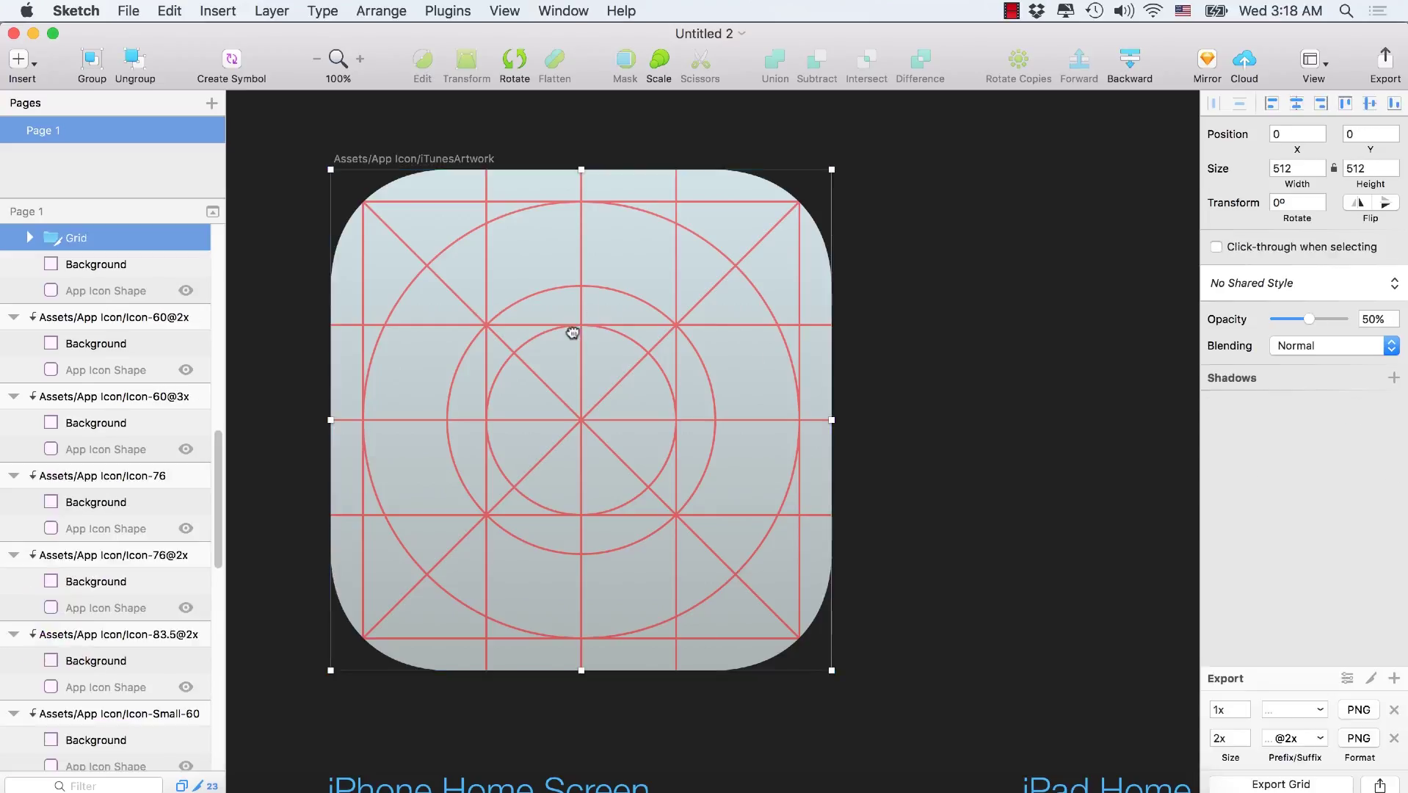
{"action": "left_click_drag", "start_coordinate": [573, 332], "coordinate": [1134, 334]}
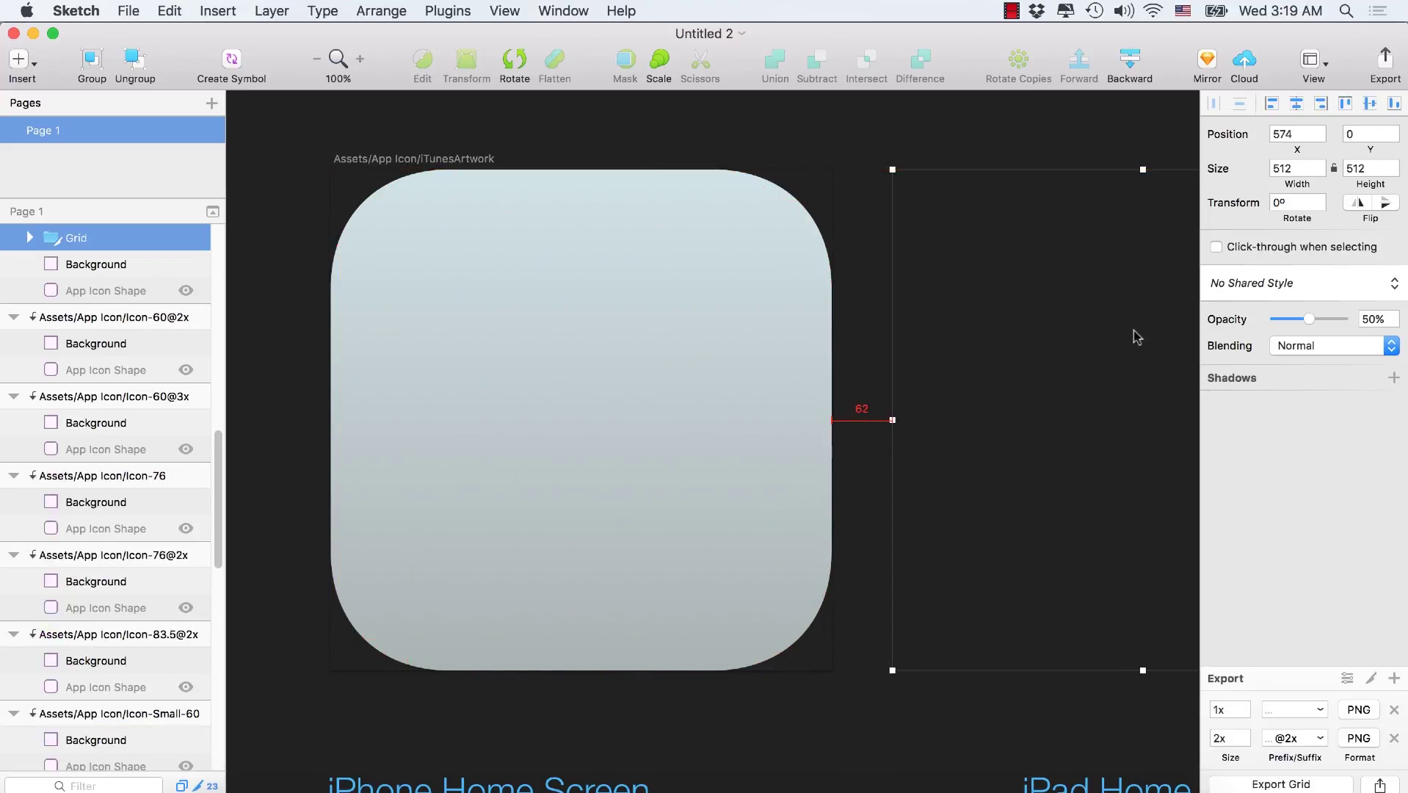
Change the iTunesArtwork Background fill to a radial gradient with a grey 747474 centre stop.
{"action": "left_click", "coordinate": [589, 343]}
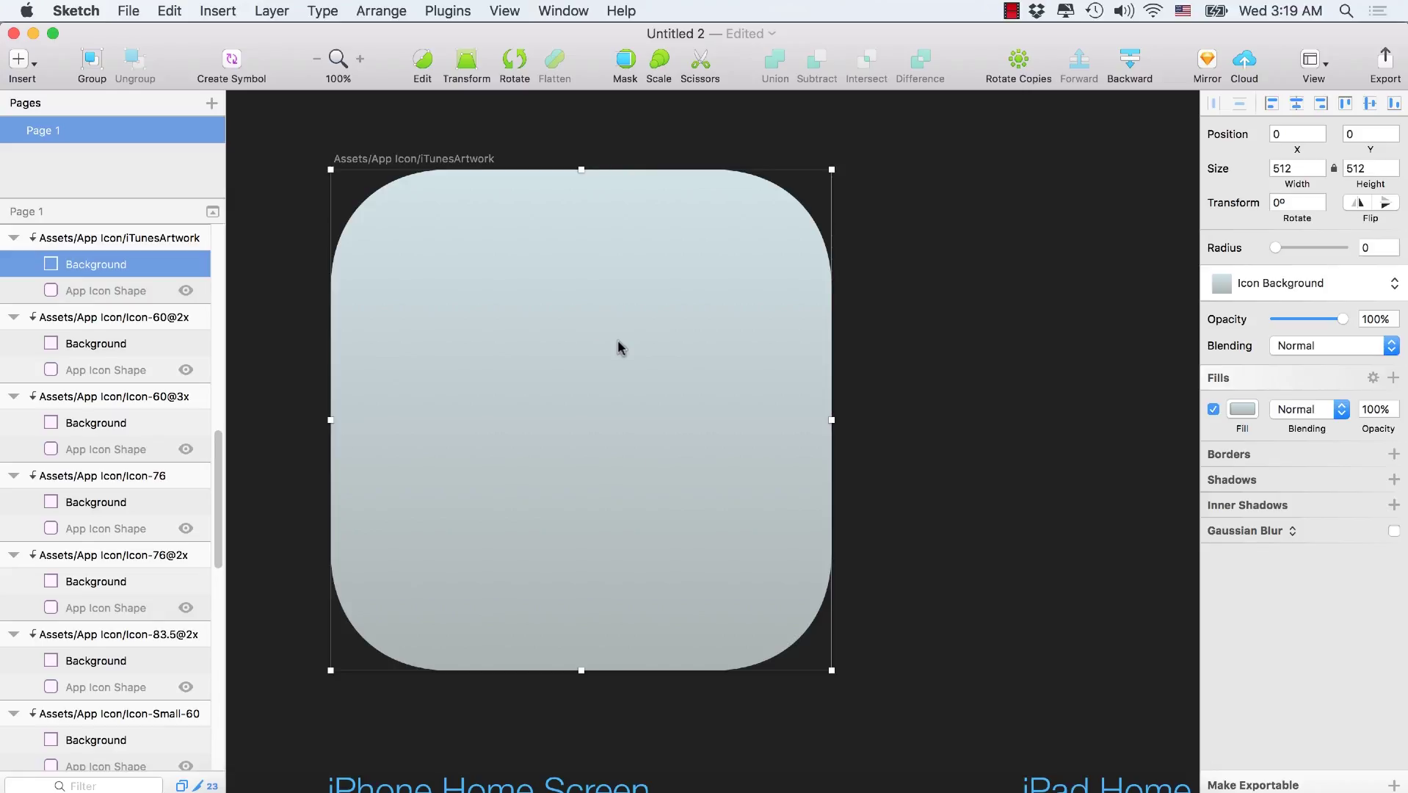
{"action": "double_click", "coordinate": [138, 271]}
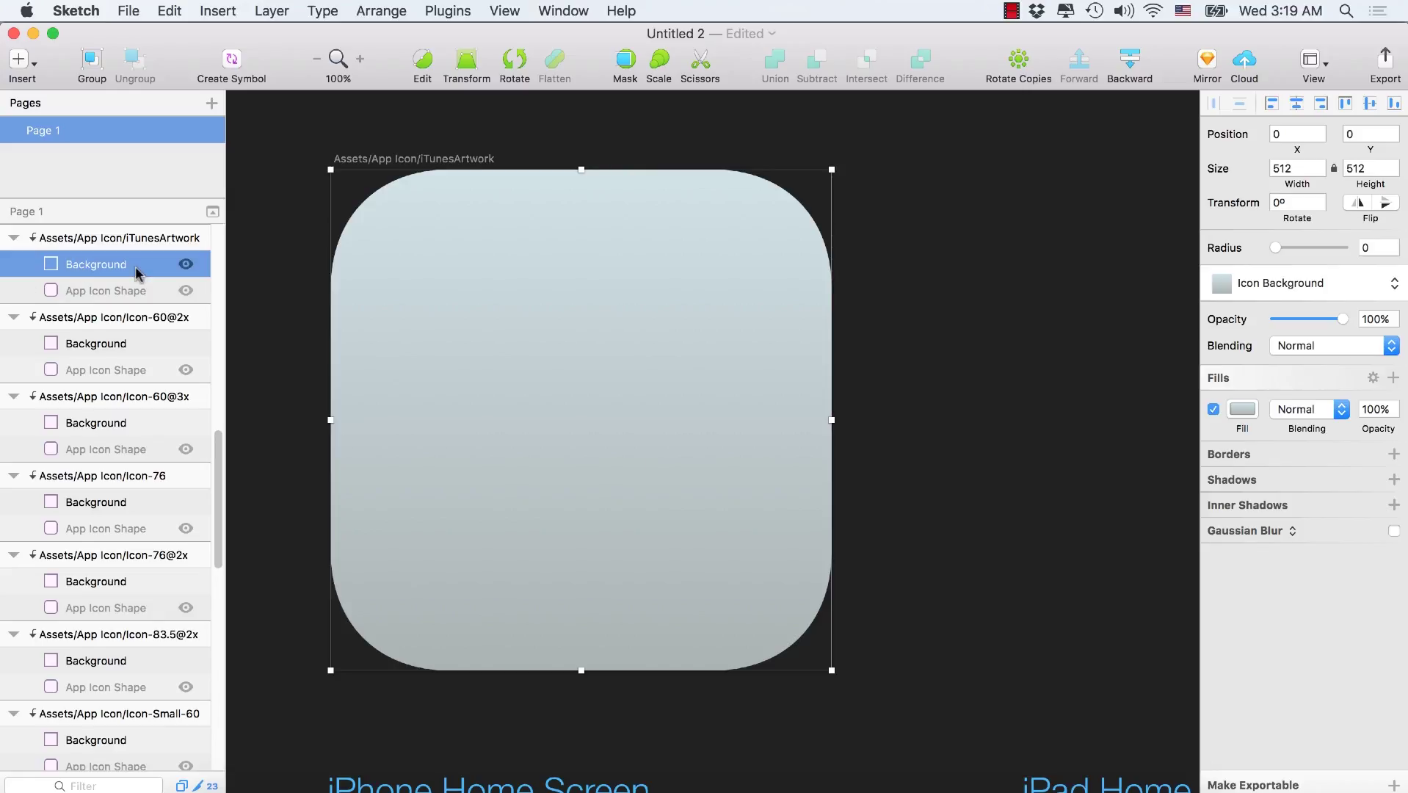
{"action": "left_click", "coordinate": [1243, 409]}
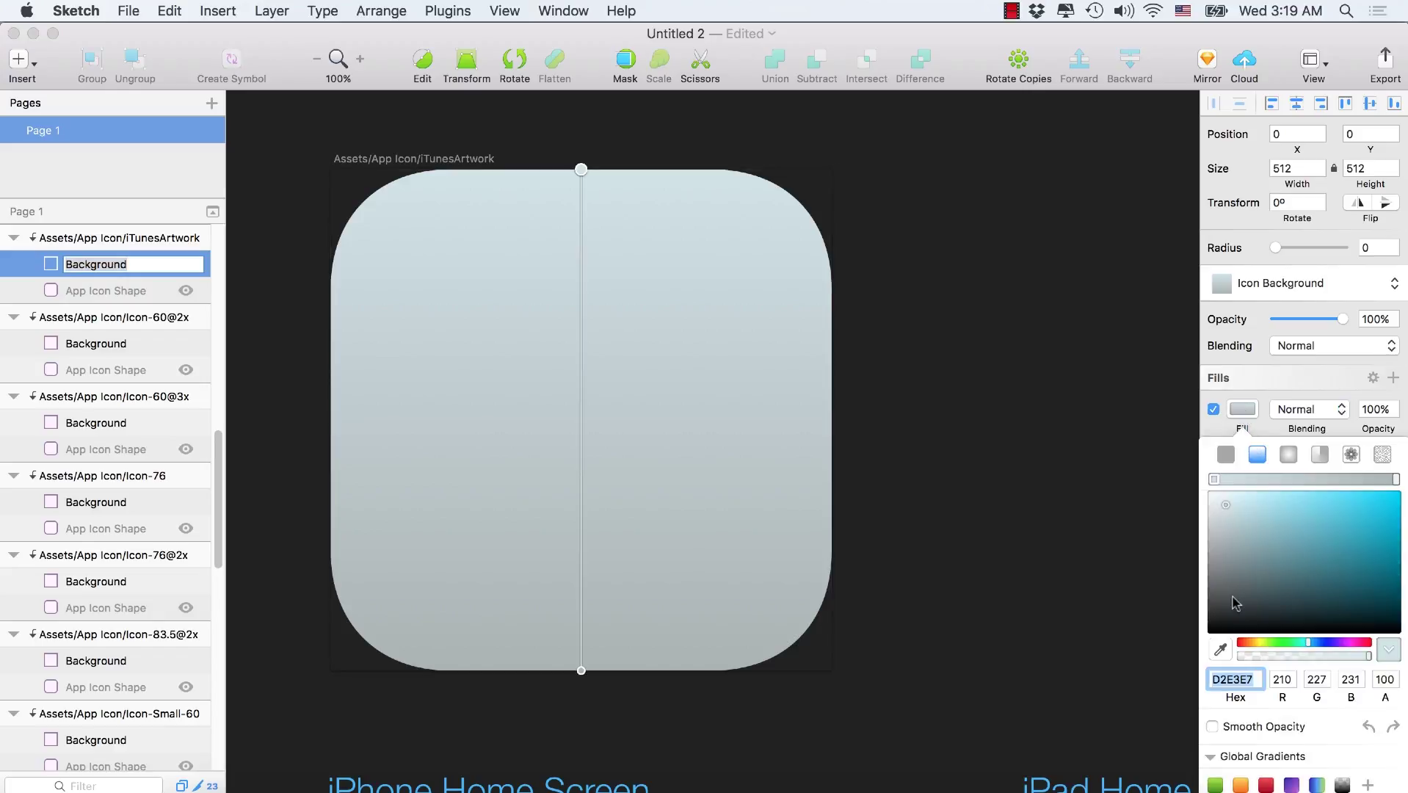
{"action": "left_click", "coordinate": [1260, 456]}
{"action": "left_click", "coordinate": [1288, 456]}
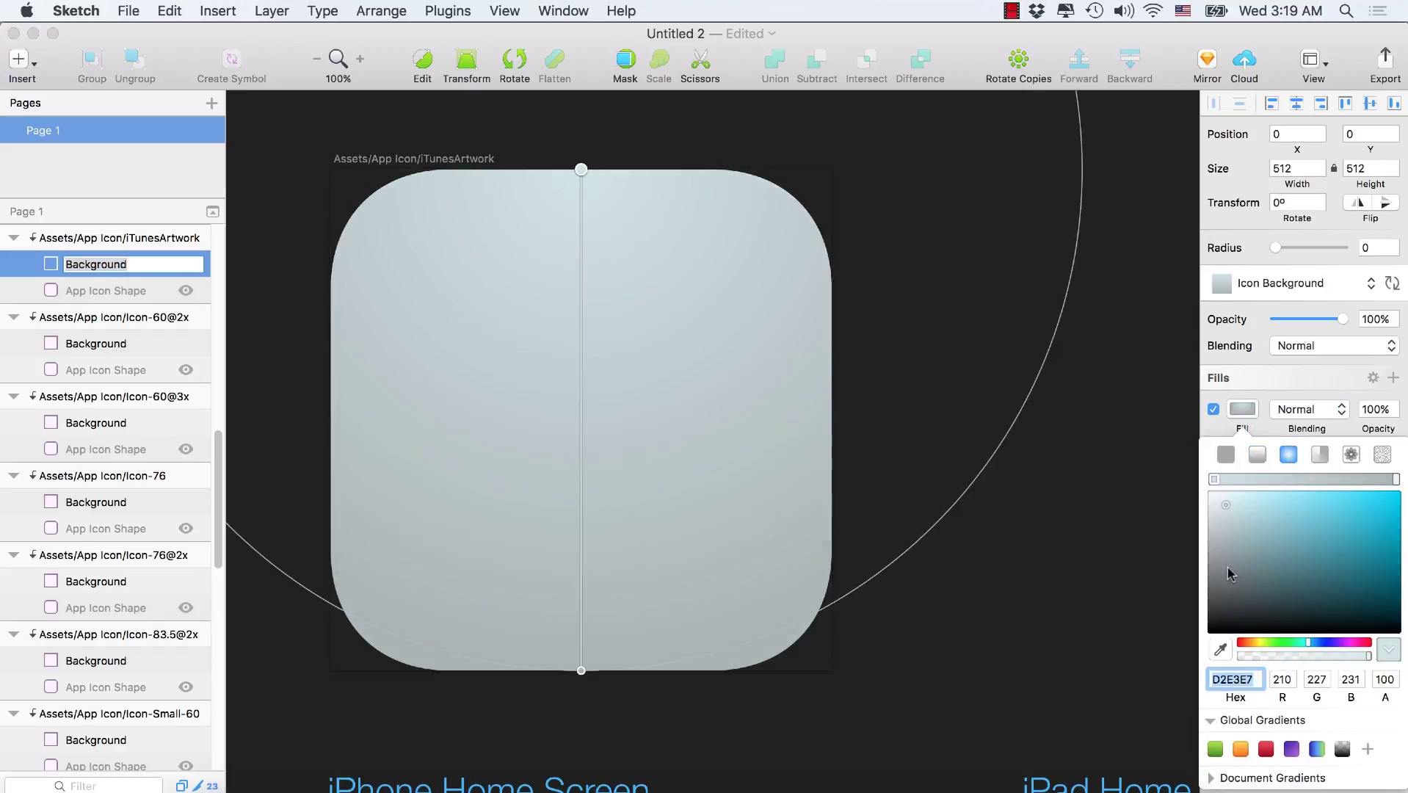
{"action": "left_click_drag", "start_coordinate": [1232, 572], "coordinate": [1208, 571]}
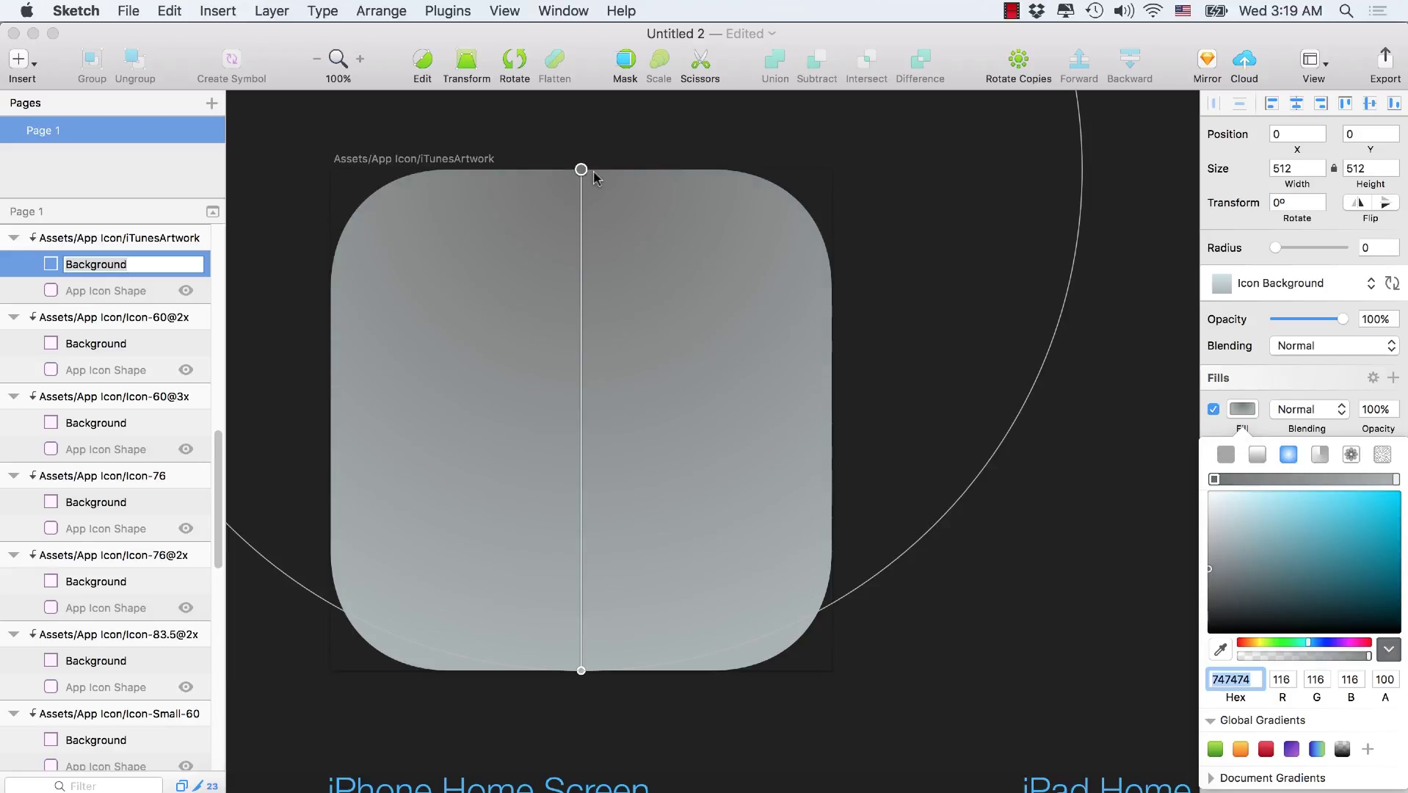
Centre the Background's radial gradient on the icon and extend its outer radius slightly beyond the icon's edges.
{"action": "left_click_drag", "start_coordinate": [582, 196], "coordinate": [628, 317]}
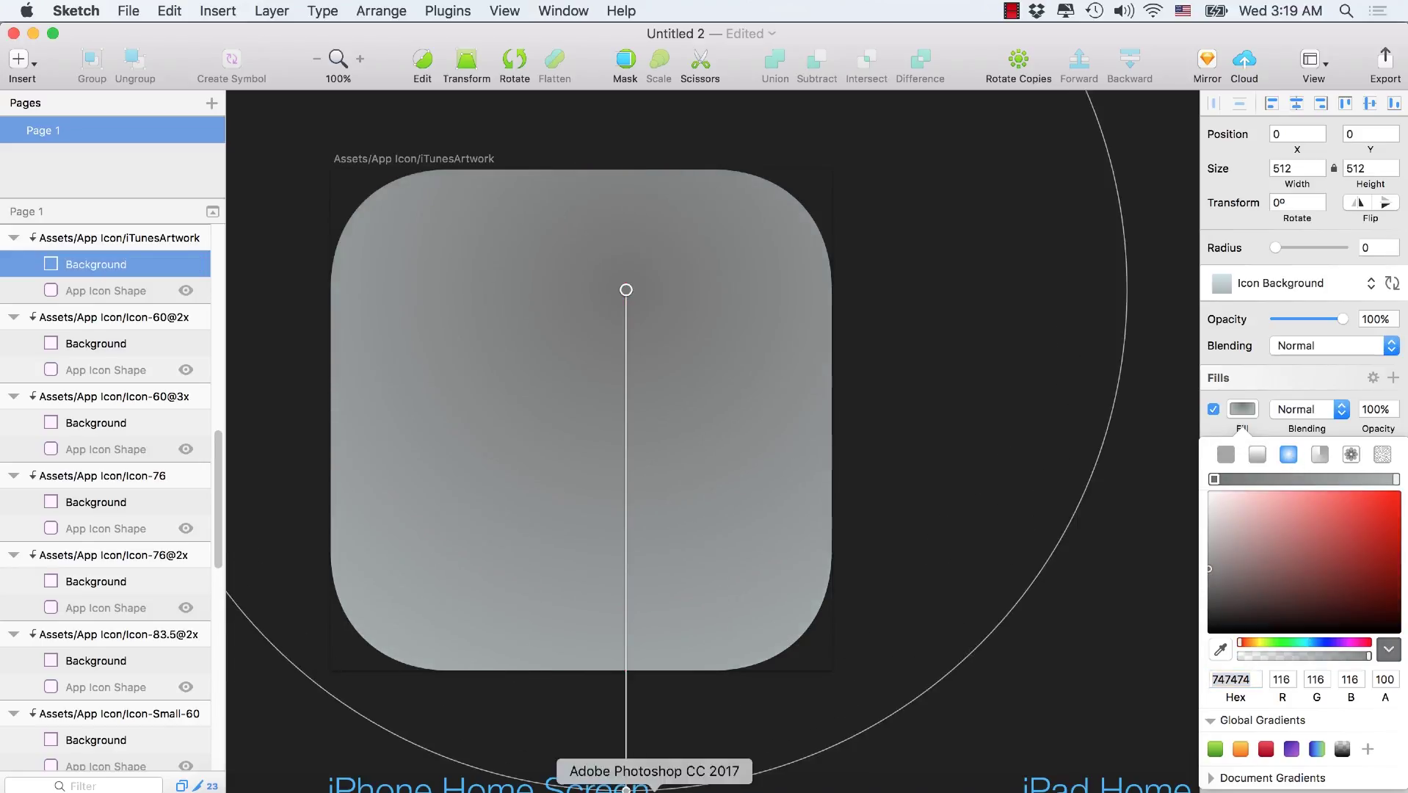
{"action": "left_click_drag", "start_coordinate": [626, 787], "coordinate": [621, 529]}
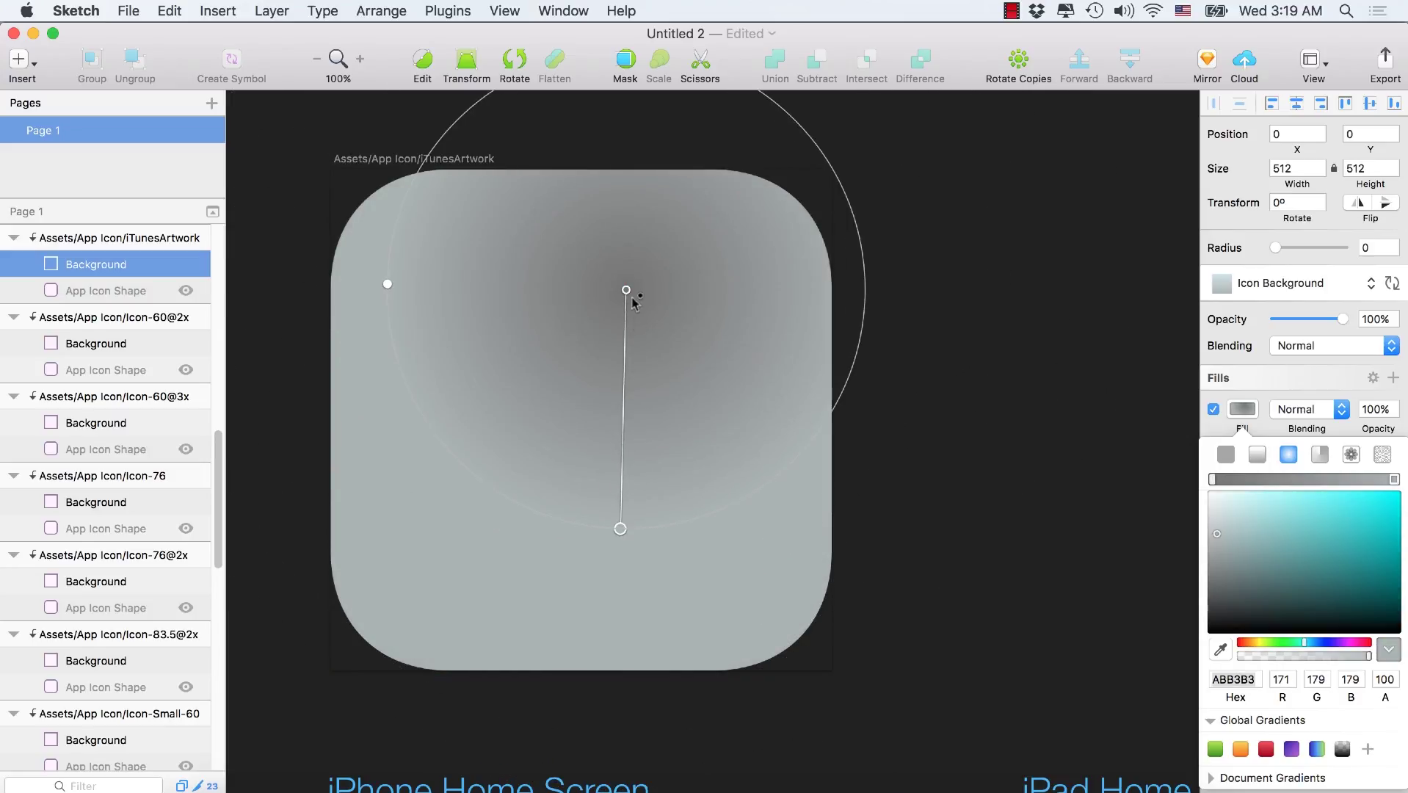
{"action": "left_click_drag", "start_coordinate": [626, 290], "coordinate": [597, 408]}
{"action": "left_click_drag", "start_coordinate": [592, 646], "coordinate": [597, 744]}
{"action": "mouse_move", "coordinate": [596, 409]}
{"action": "left_mouse_down"}
{"action": "mouse_move", "coordinate": [579, 440]}
{"action": "mouse_move", "coordinate": [581, 422]}
{"action": "left_mouse_up"}
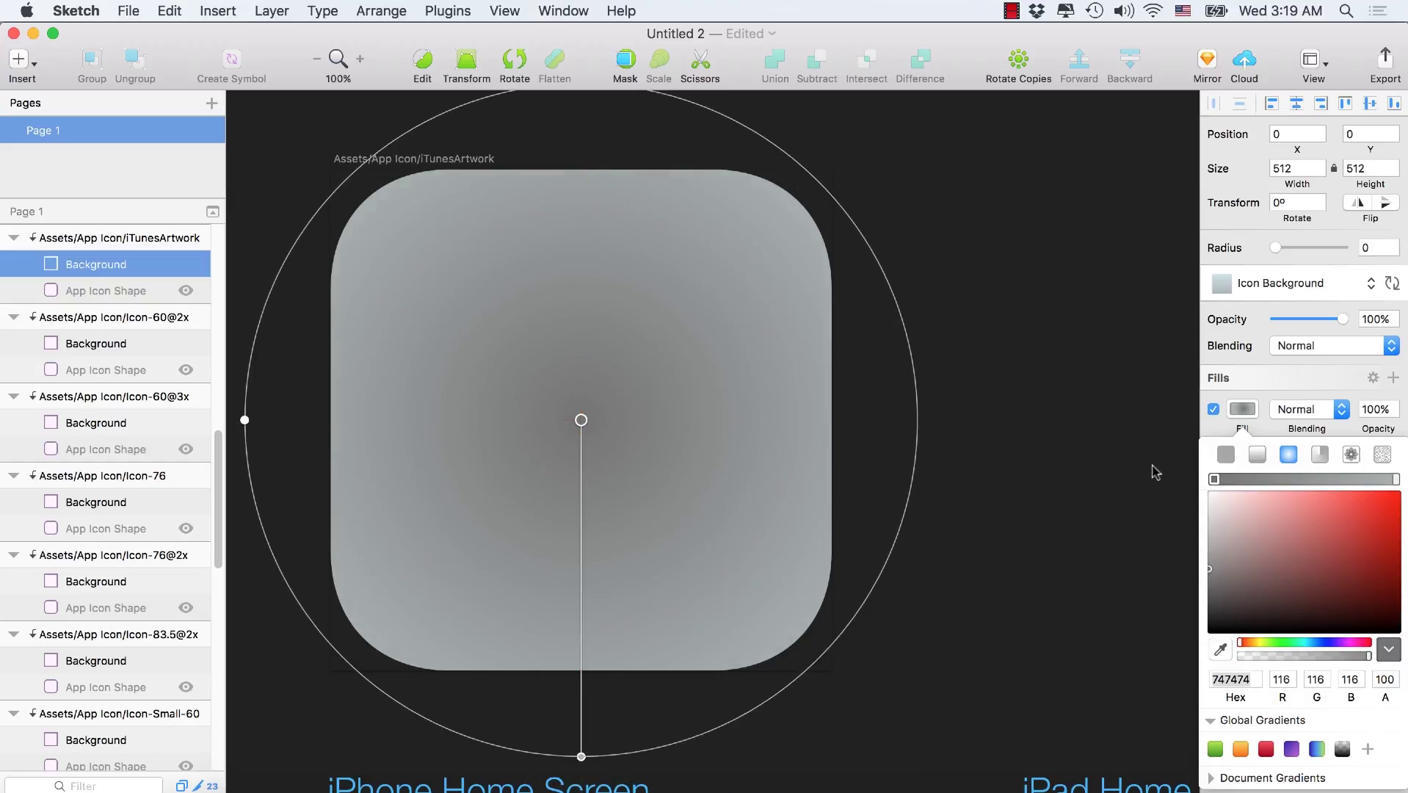
Darken the Background gradient's centre stop to a dark grey and set its outer stop to 2D2D2D.
{"action": "left_click_drag", "start_coordinate": [1213, 574], "coordinate": [1195, 606]}
{"action": "left_click", "coordinate": [1393, 483]}
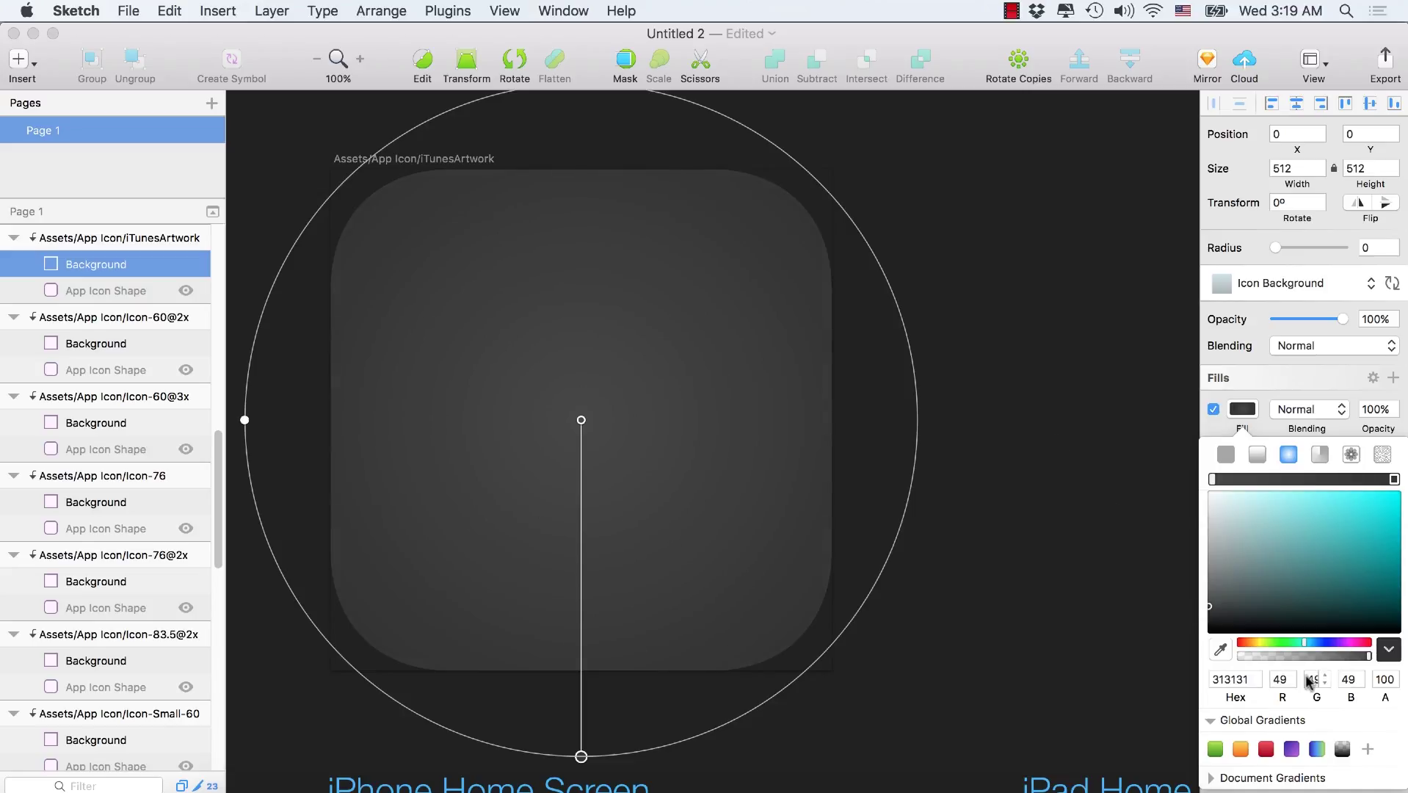
{"action": "left_click_drag", "start_coordinate": [1211, 610], "coordinate": [1212, 612]}
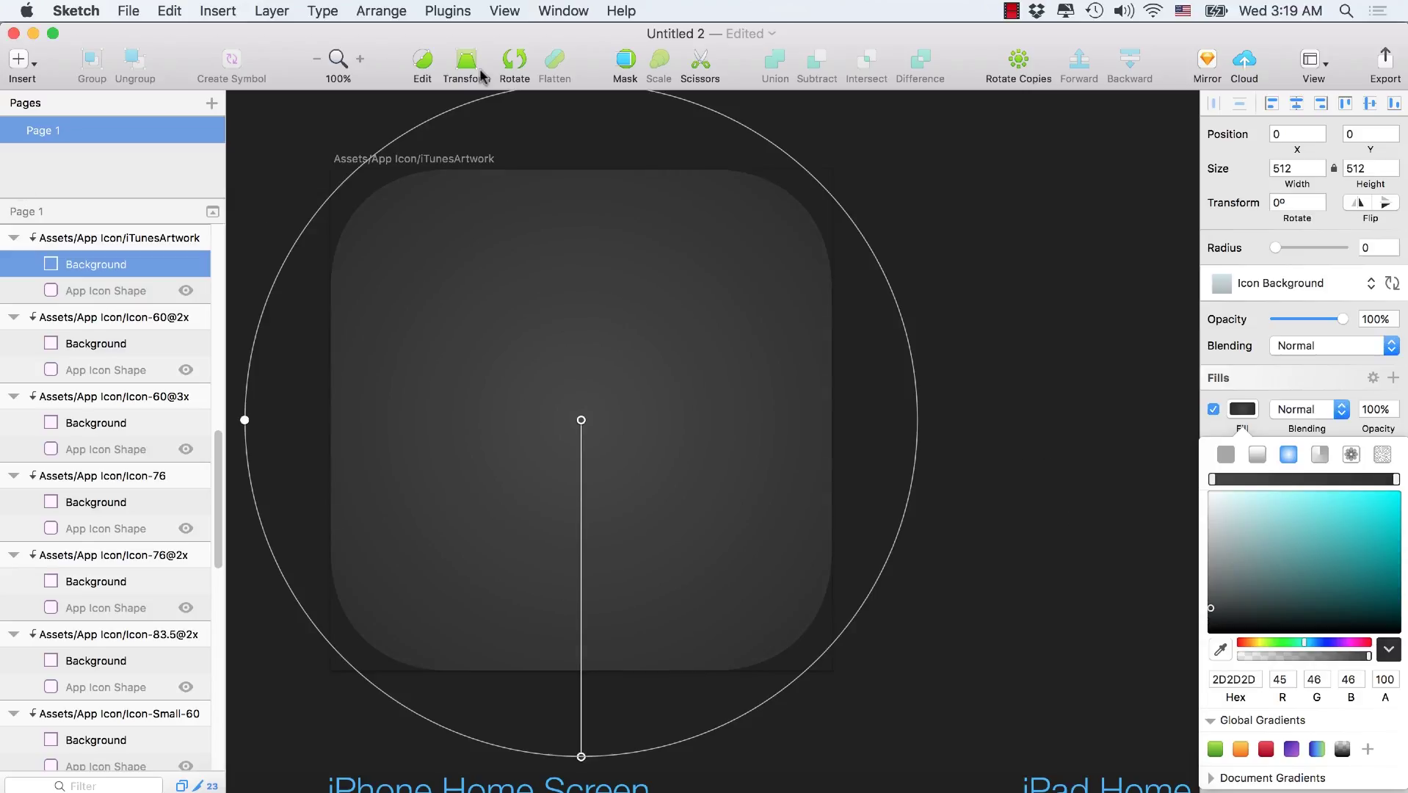
Draw a circle about 421 px in diameter and centre it on the iTunesArtwork icon at X 46, Y 46.
{"action": "left_click", "coordinate": [29, 64]}
{"action": "mouse_move", "coordinate": [136, 151]}
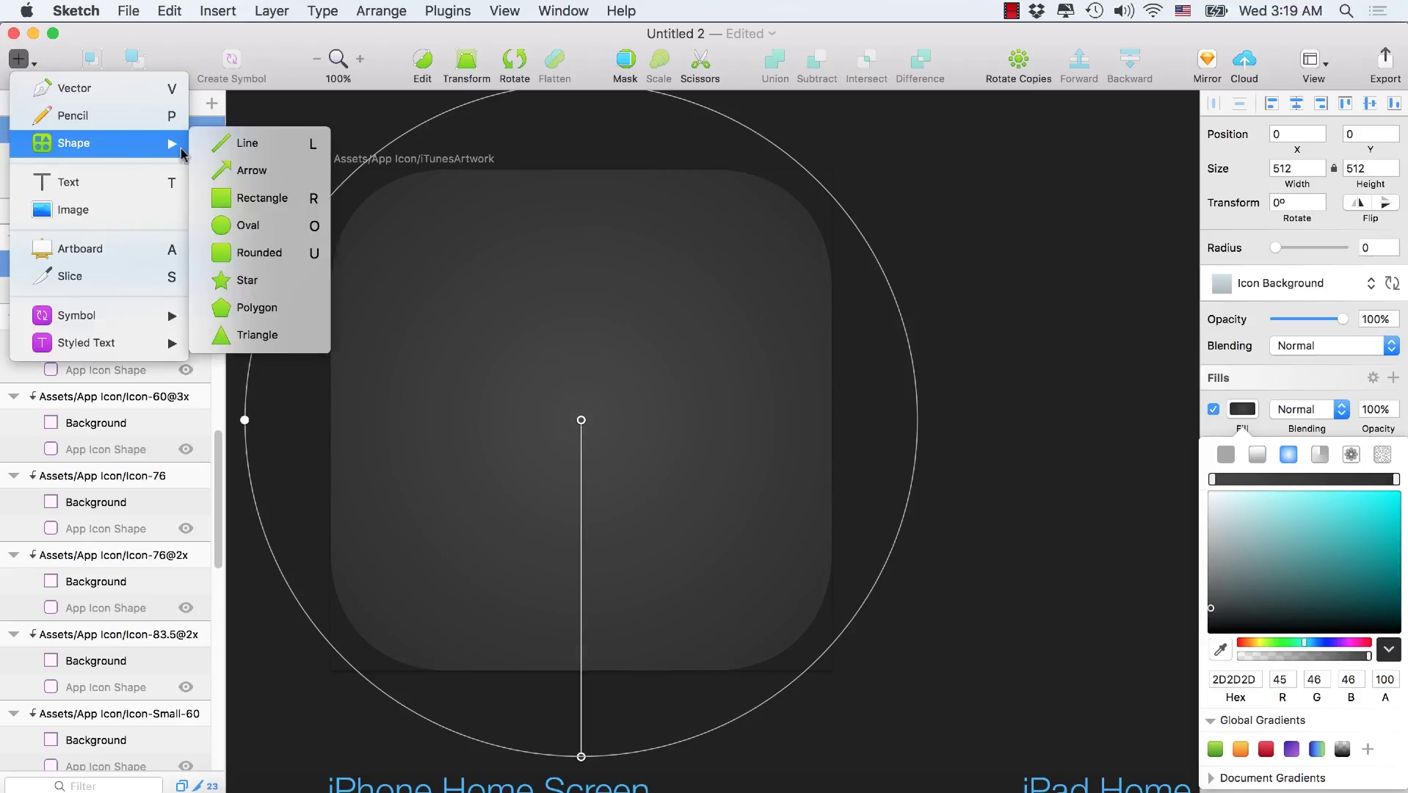
{"action": "left_click", "coordinate": [246, 226]}
{"action": "left_click_drag", "start_coordinate": [390, 245], "coordinate": [802, 657]}
{"action": "left_click_drag", "start_coordinate": [608, 472], "coordinate": [591, 438]}
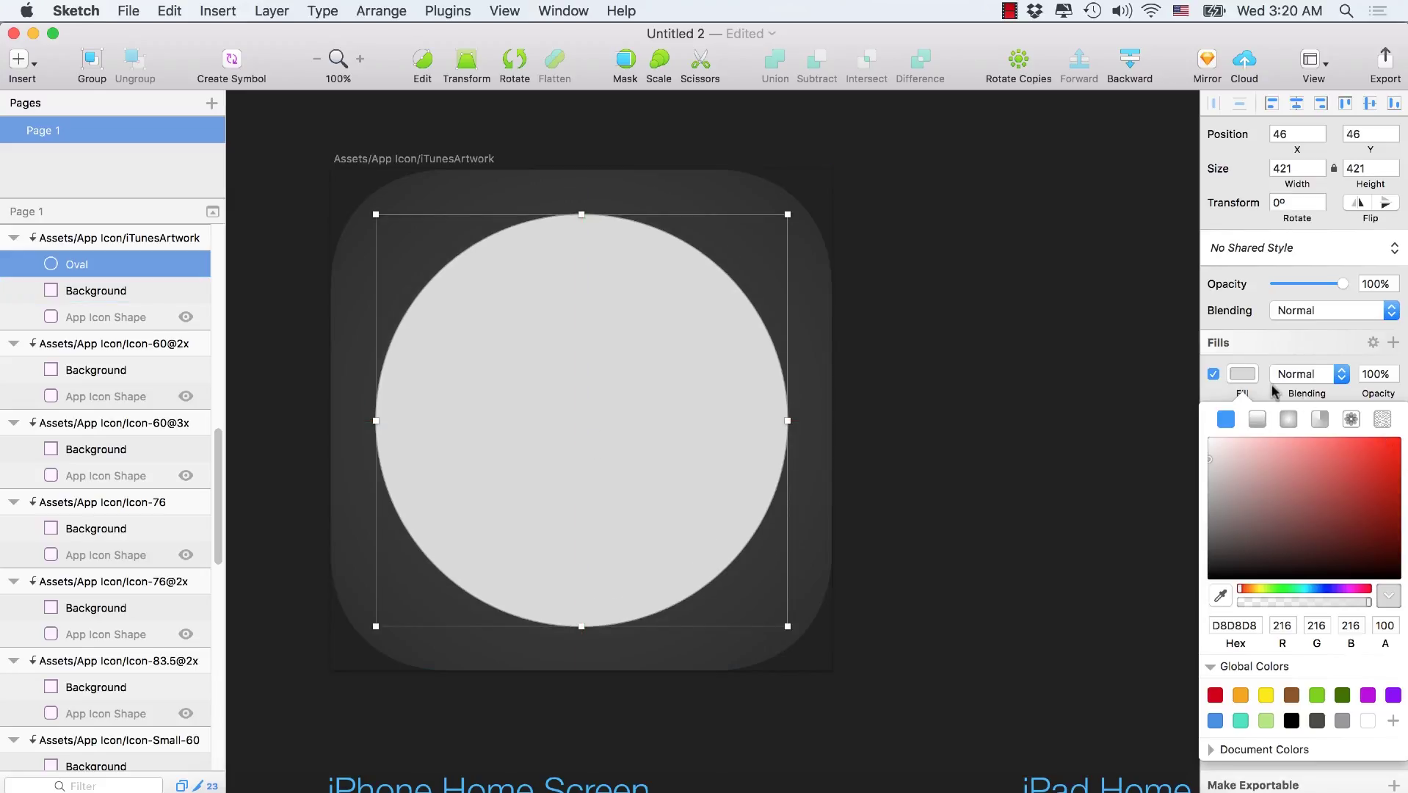
Turn off the circle's border and enlarge it from its centre to about 439 × 439 px.
{"action": "left_click", "coordinate": [1242, 374]}
{"action": "left_click", "coordinate": [1213, 451]}
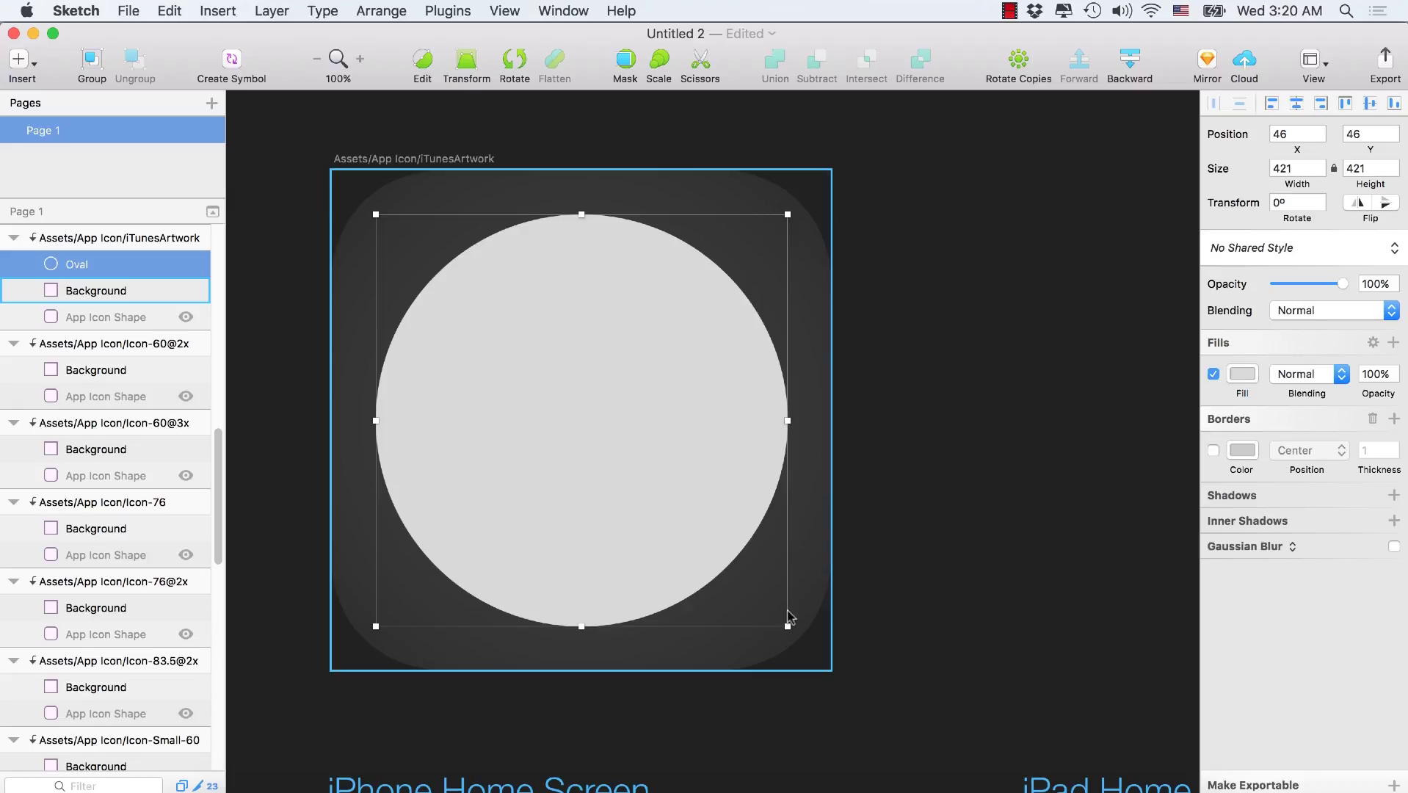
{"action": "key", "text": "alt"}
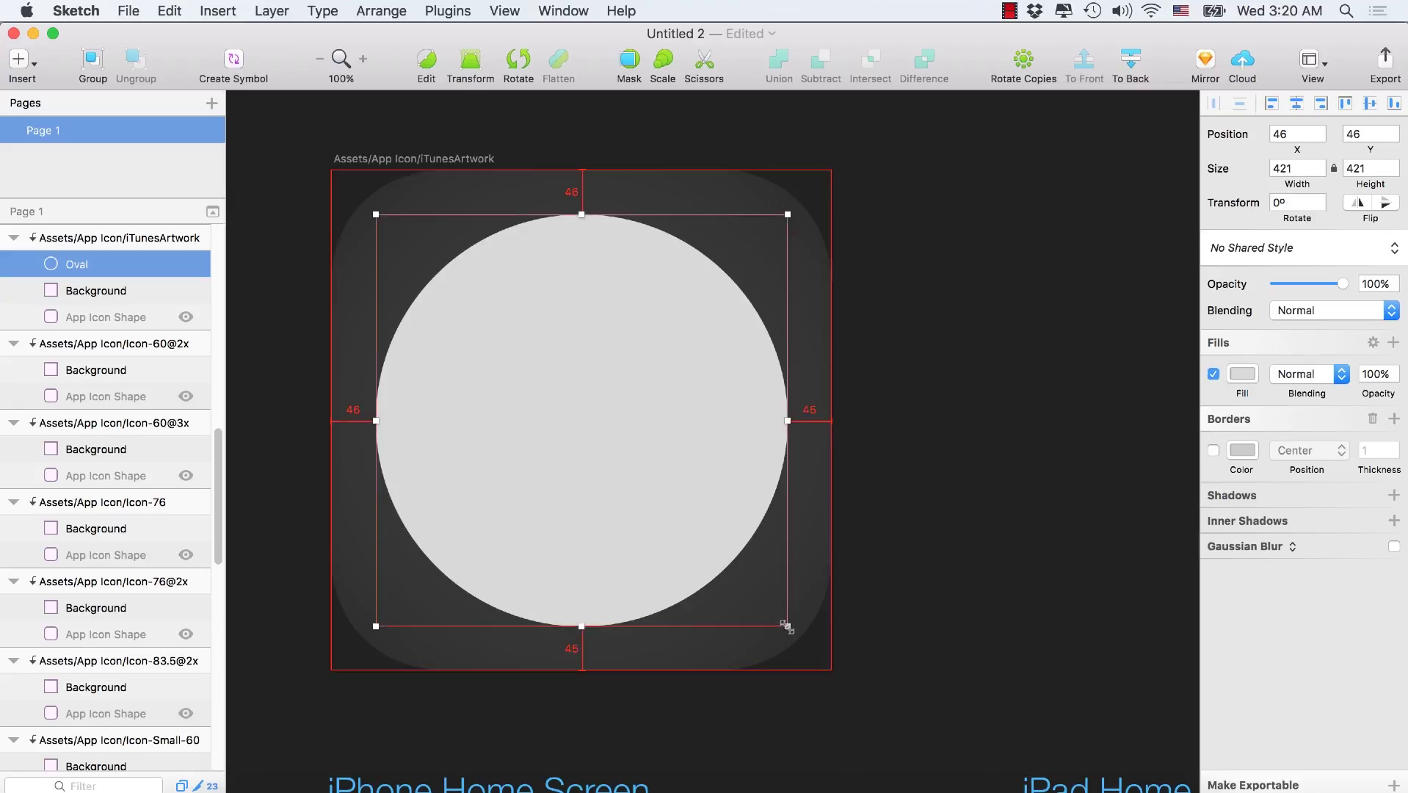
{"action": "left_click_drag", "start_coordinate": [784, 627], "coordinate": [803, 650]}
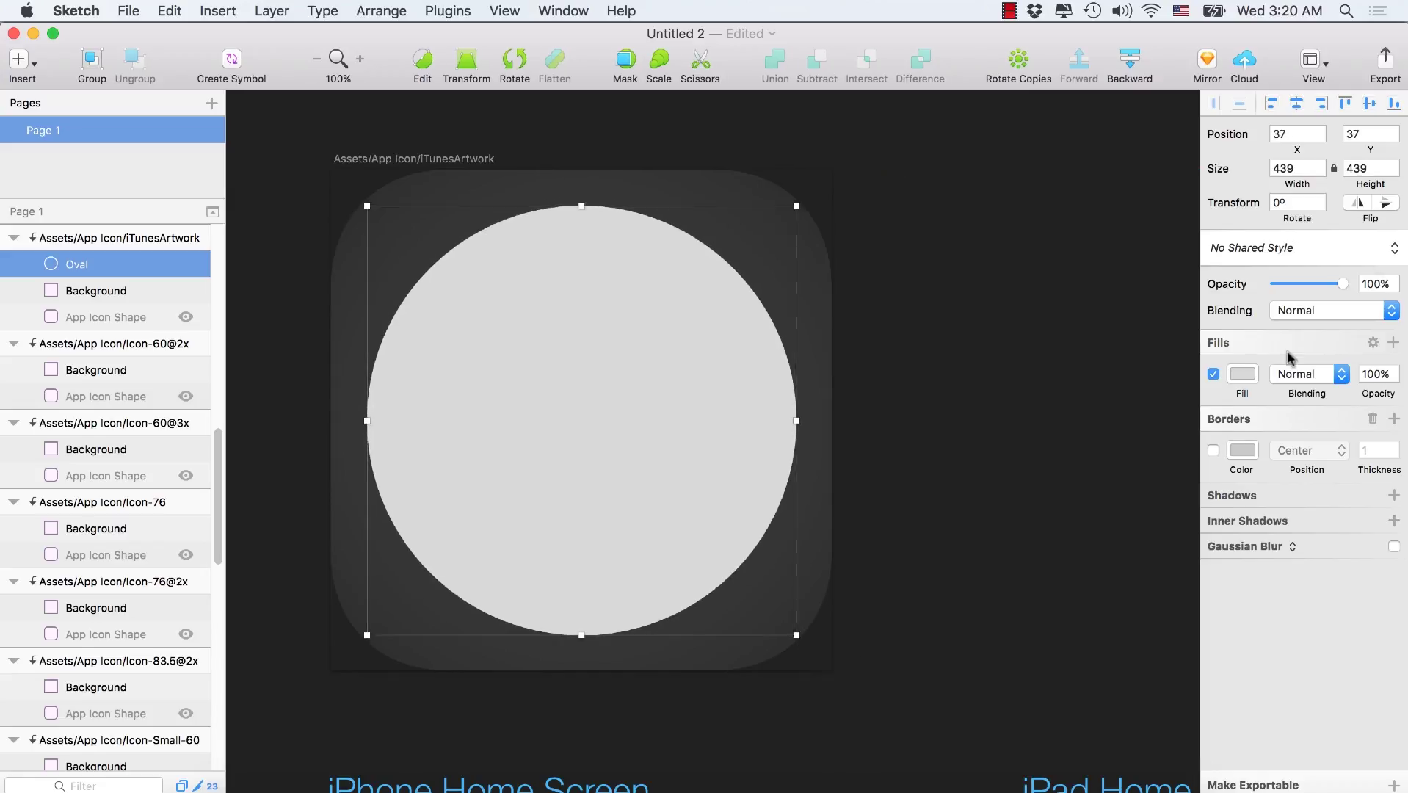
Give the circle a radial gradient fill that starts at its centre and ends at its lower edge.
{"action": "left_click", "coordinate": [1242, 375]}
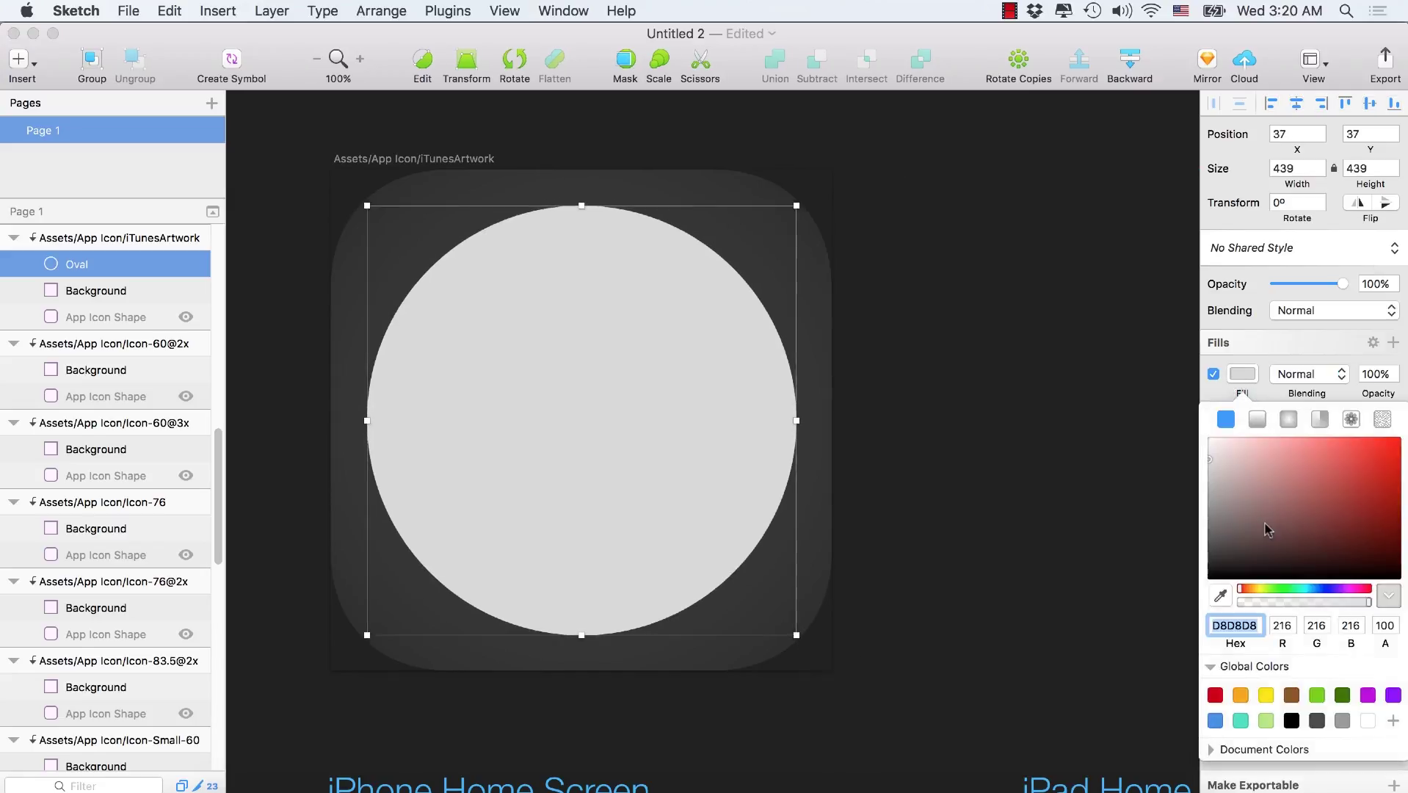
{"action": "left_click", "coordinate": [1289, 419]}
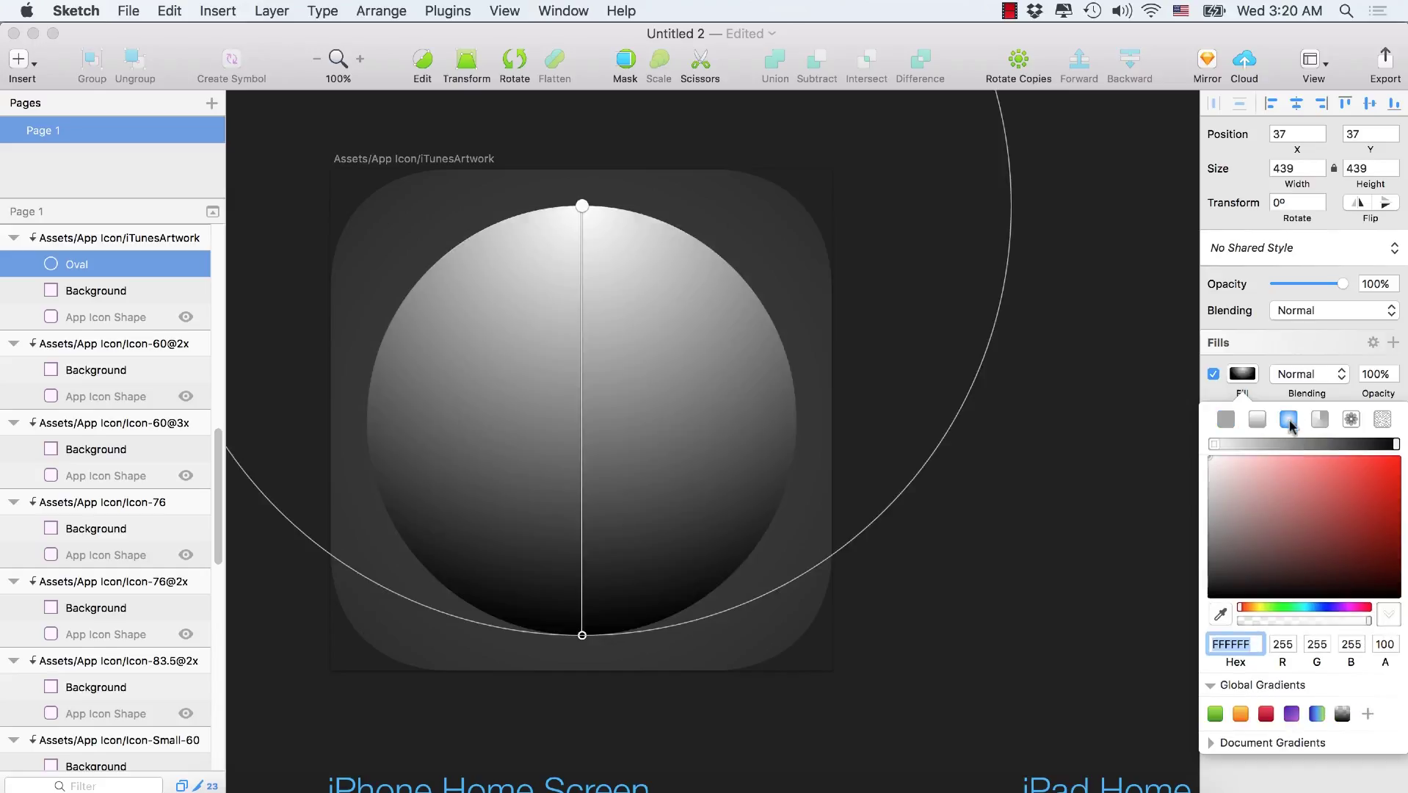
{"action": "left_click_drag", "start_coordinate": [582, 635], "coordinate": [583, 467]}
{"action": "left_click_drag", "start_coordinate": [582, 206], "coordinate": [576, 423]}
{"action": "left_click_drag", "start_coordinate": [577, 680], "coordinate": [581, 636]}
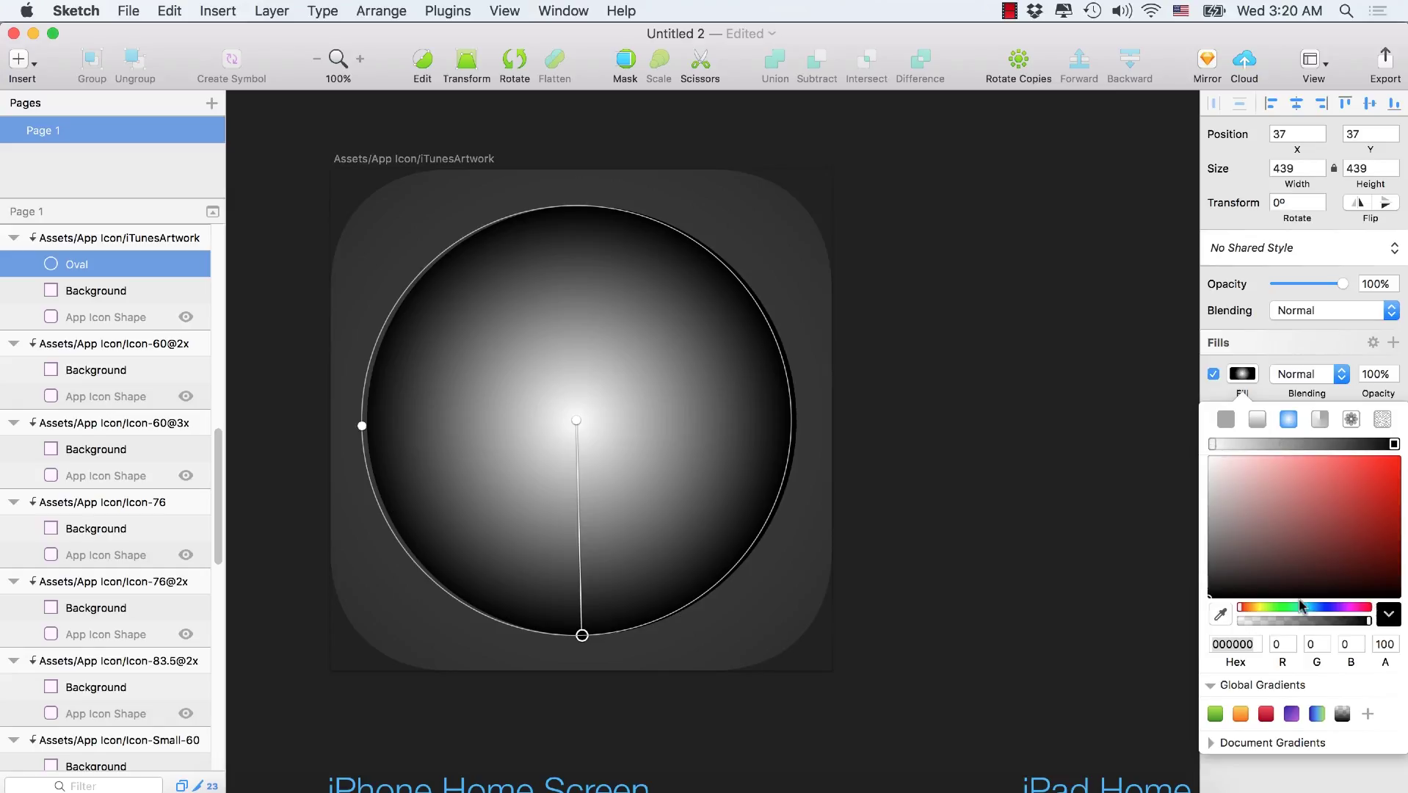
Set the circle gradient's outer stop to 171717 and its centre stop to 242424.
{"action": "left_click", "coordinate": [1208, 582]}
{"action": "left_click_drag", "start_coordinate": [1202, 583], "coordinate": [1198, 585]}
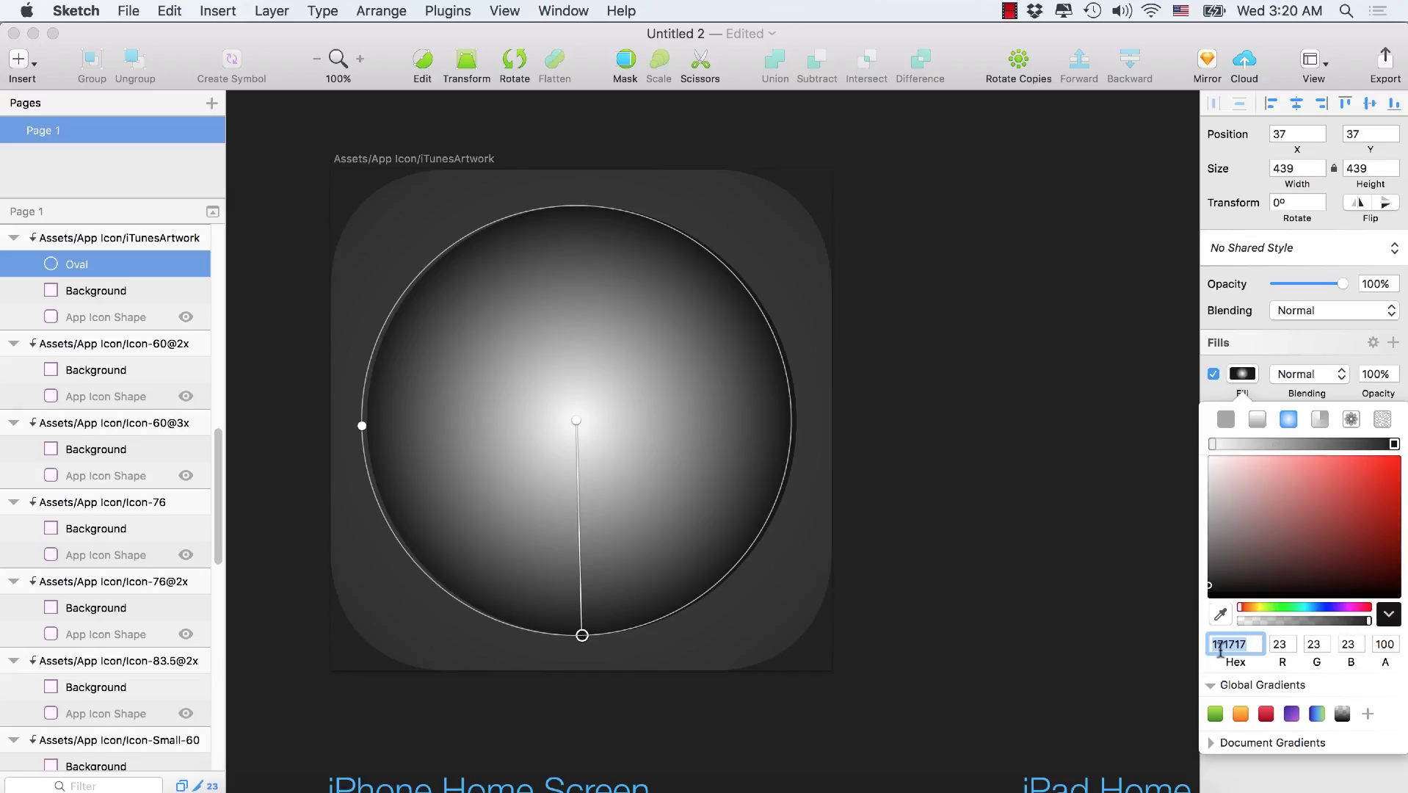
{"action": "left_click", "coordinate": [1212, 444]}
{"action": "left_click", "coordinate": [1217, 547]}
{"action": "left_click_drag", "start_coordinate": [1154, 552], "coordinate": [1128, 584]}
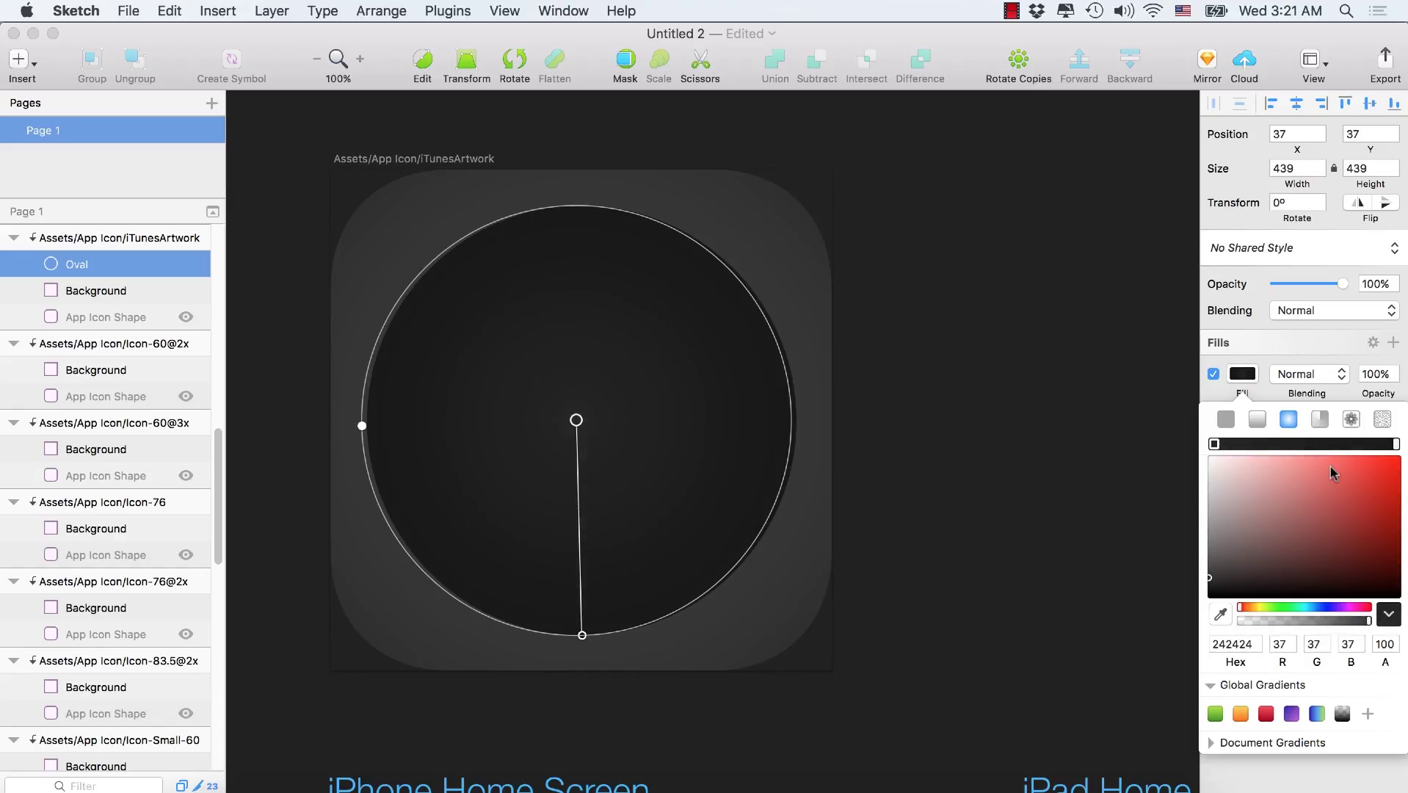
Lighten the outer stop of the circle's radial gradient to 282828.
{"action": "left_click", "coordinate": [1395, 445]}
{"action": "left_click_drag", "start_coordinate": [1210, 587], "coordinate": [1204, 574]}
{"action": "left_click", "coordinate": [924, 405]}
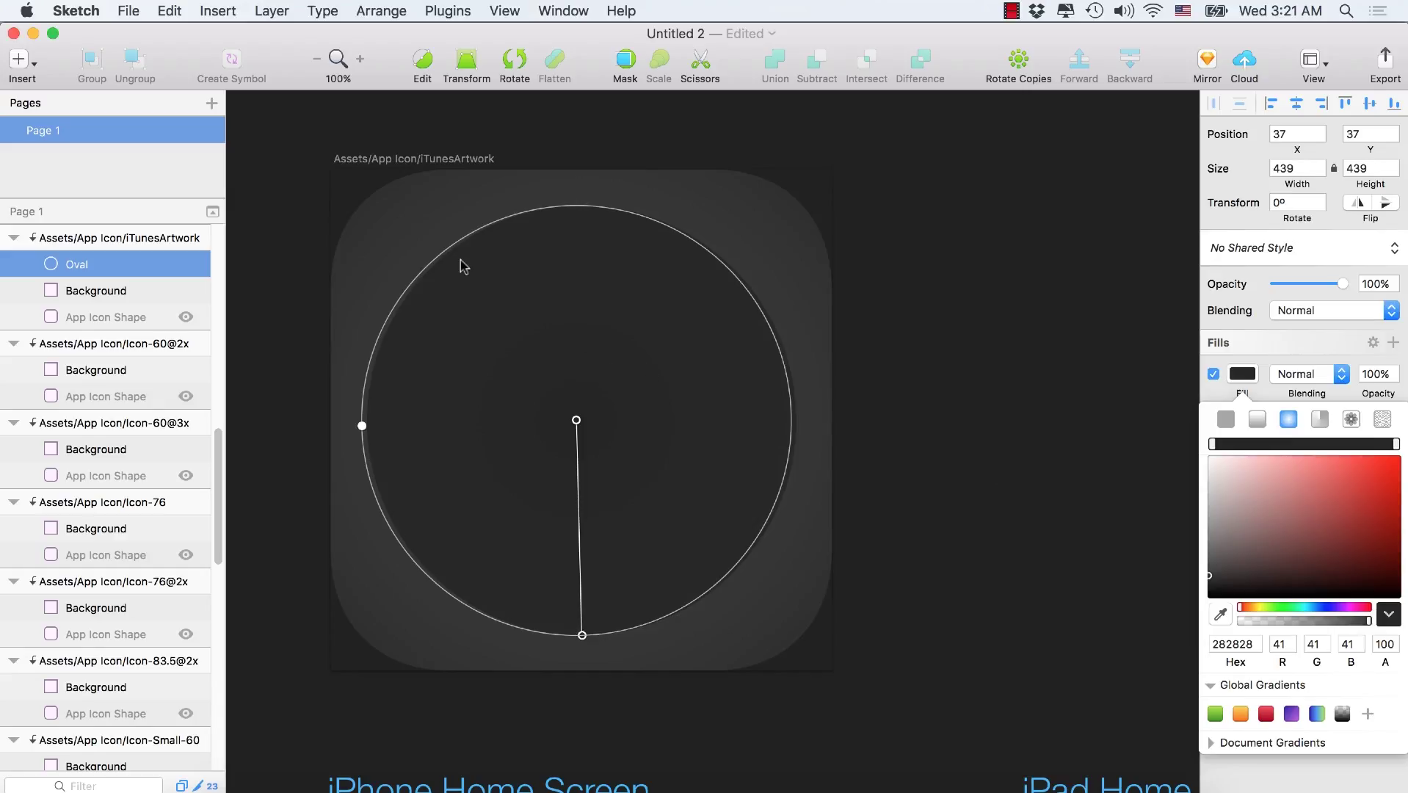
Add a shadow to the dark circle with Y offset 0 and spread 2.
{"action": "left_click", "coordinate": [602, 424]}
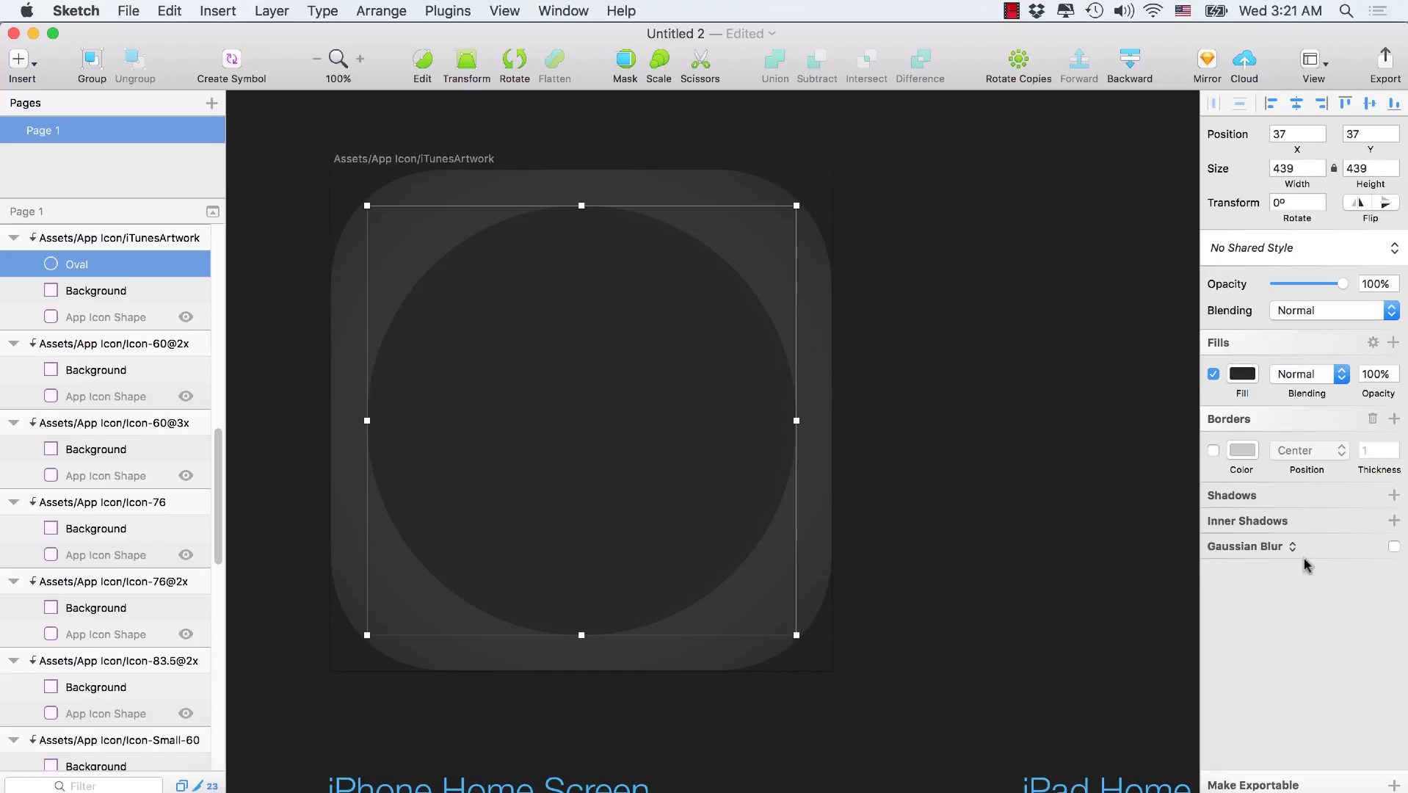
{"action": "left_click", "coordinate": [1244, 494]}
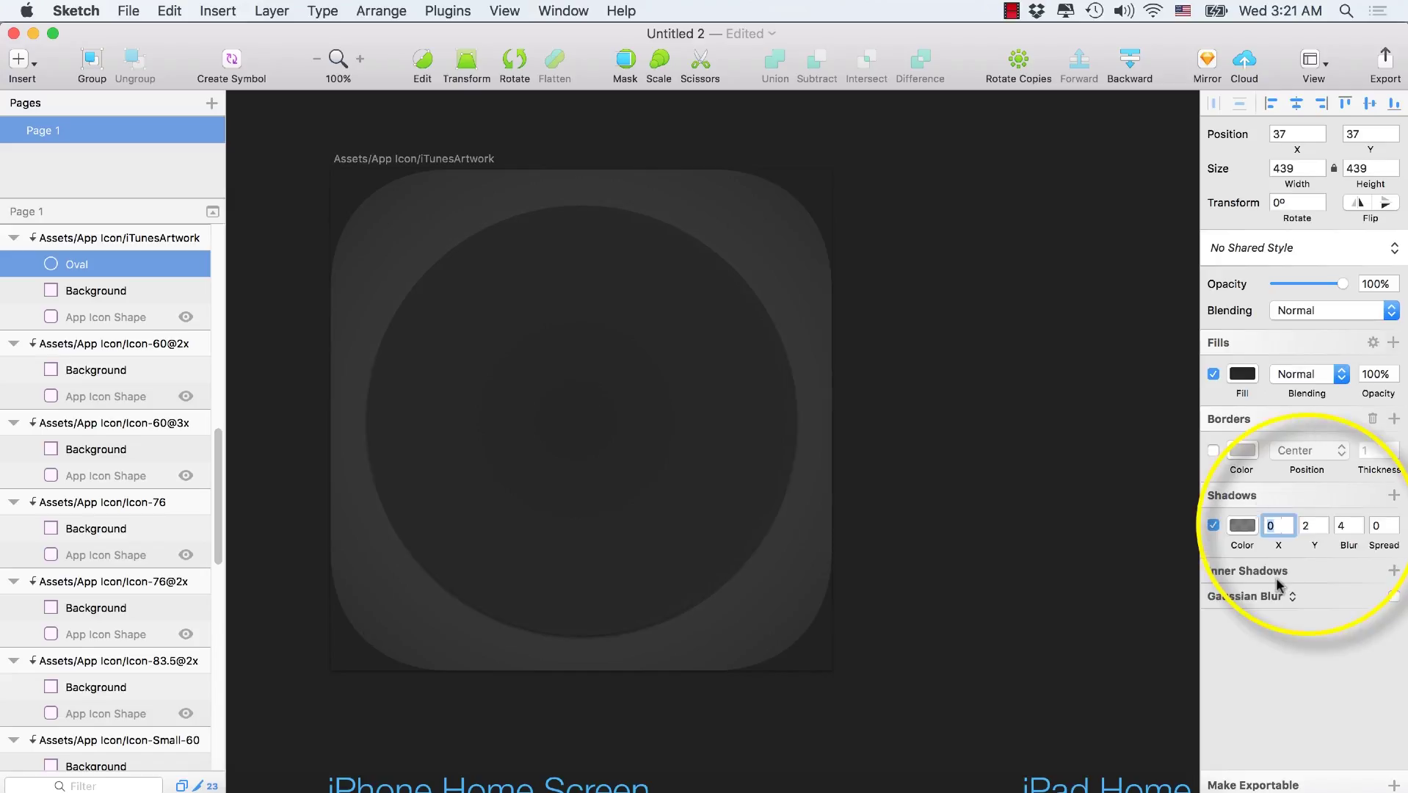
{"action": "left_click_drag", "start_coordinate": [1317, 545], "coordinate": [1316, 545]}
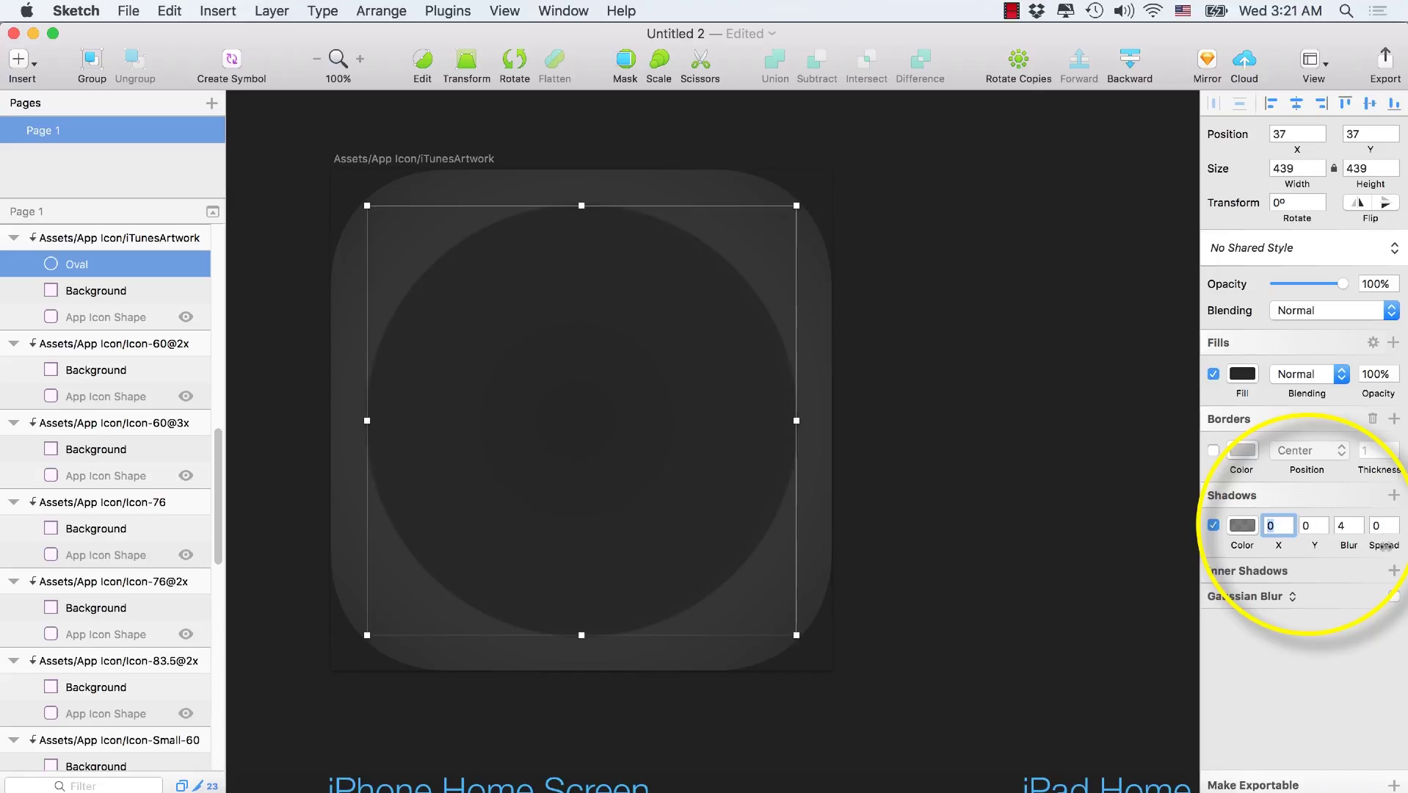
{"action": "left_click_drag", "start_coordinate": [1382, 547], "coordinate": [1384, 545]}
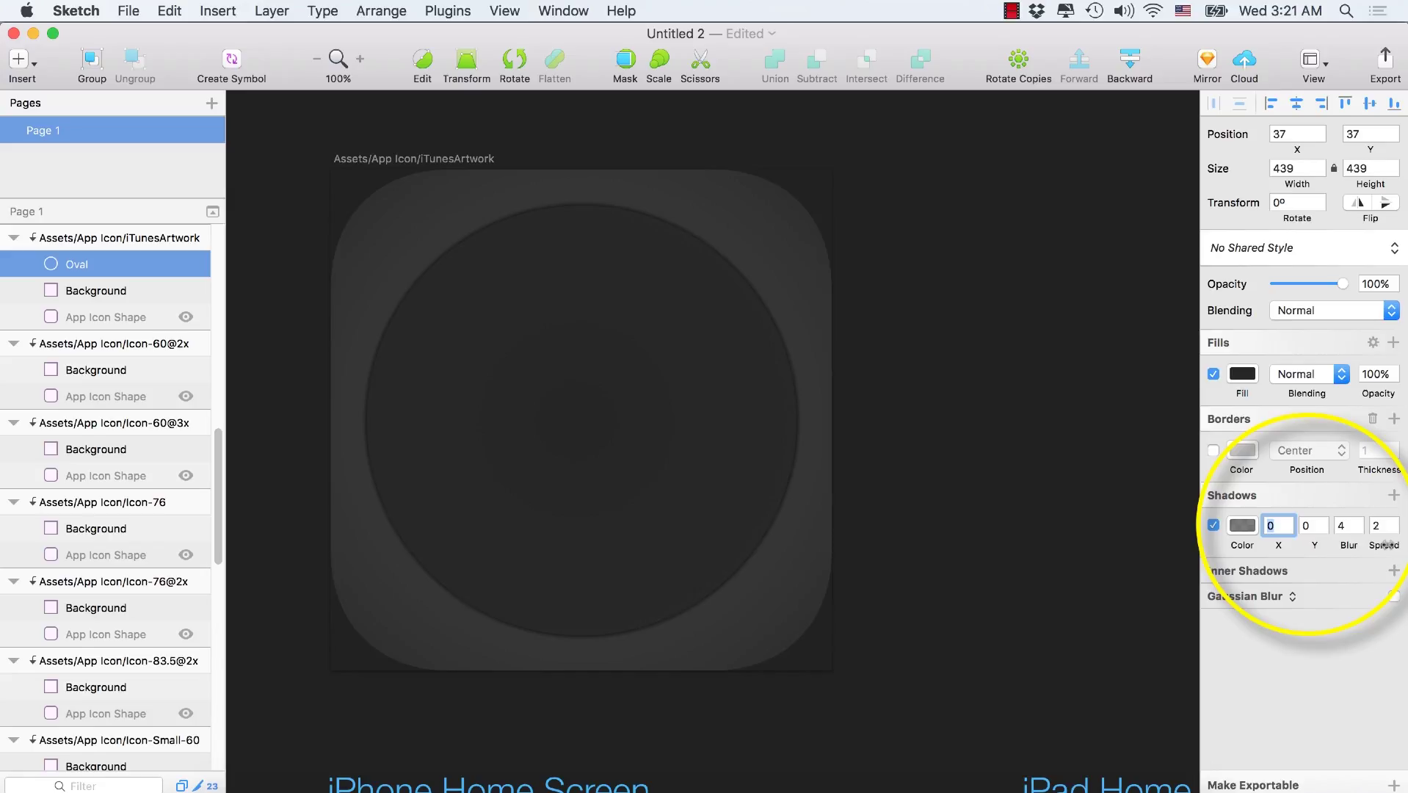
{"action": "left_click", "coordinate": [974, 418]}
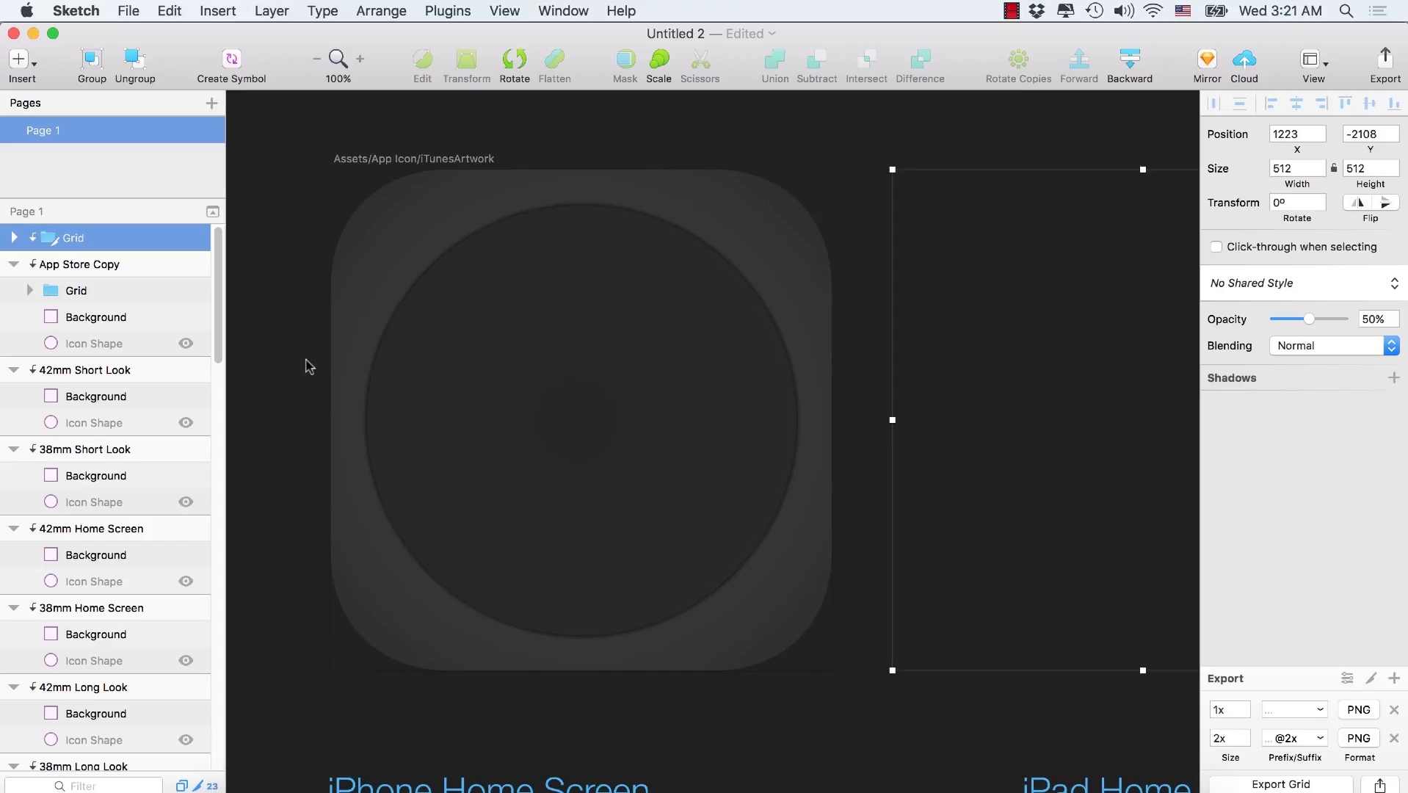
Draw a second, smaller circle about 319 px in diameter and centre it inside the dark circle at X 97, Y 97.
{"action": "left_click", "coordinate": [661, 398]}
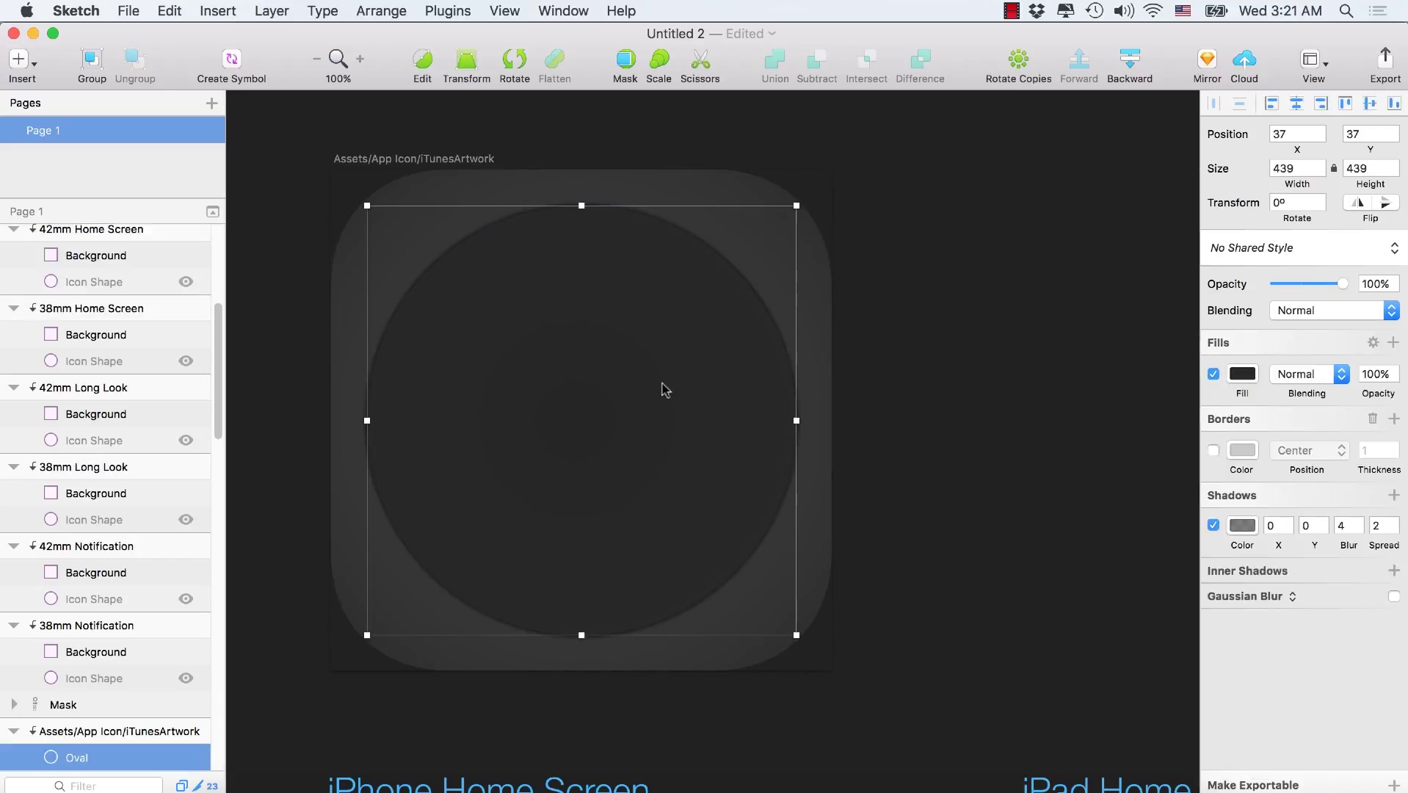
{"action": "left_click", "coordinate": [21, 58]}
{"action": "mouse_move", "coordinate": [147, 143]}
{"action": "left_click", "coordinate": [243, 232]}
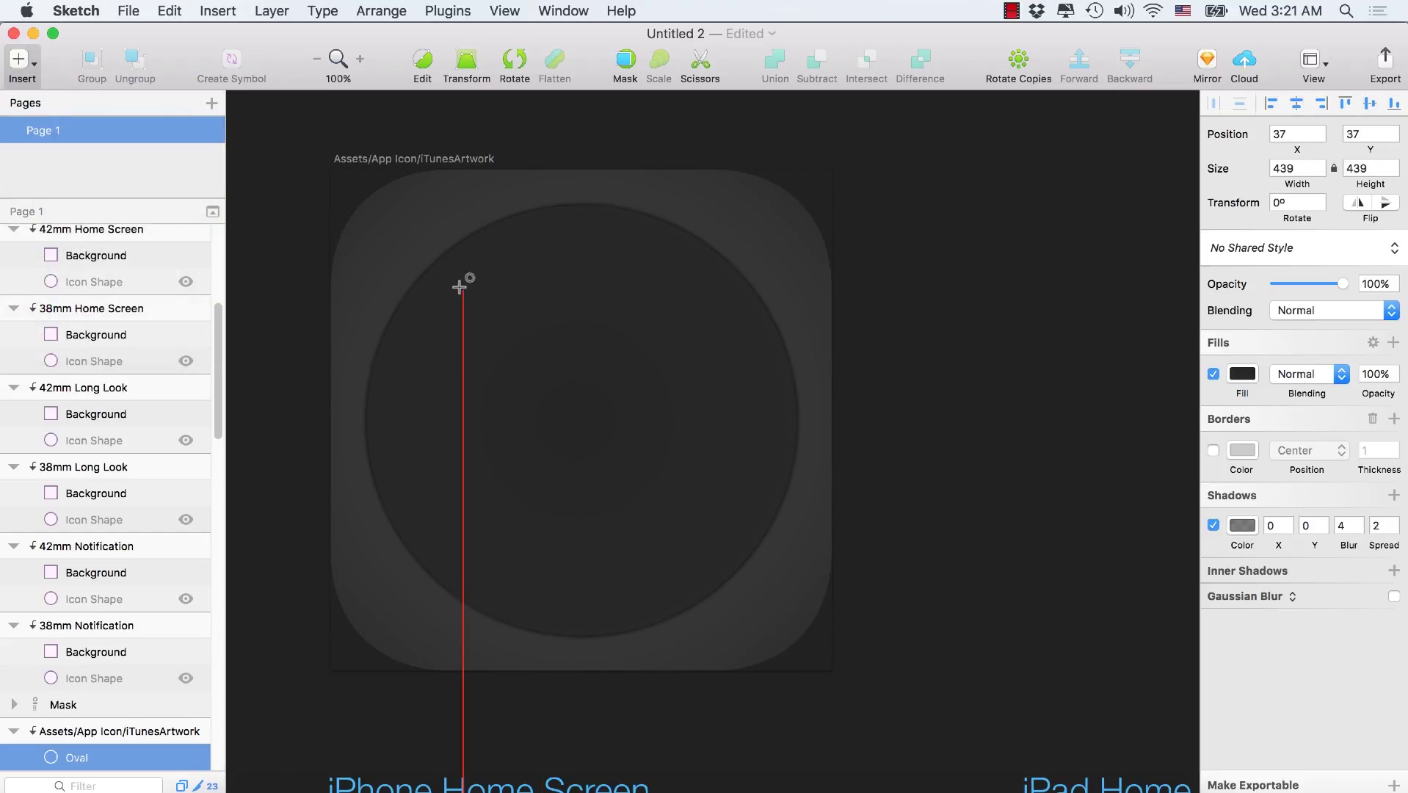
{"action": "left_click_drag", "start_coordinate": [454, 283], "coordinate": [767, 641]}
{"action": "left_click_drag", "start_coordinate": [619, 476], "coordinate": [585, 444]}
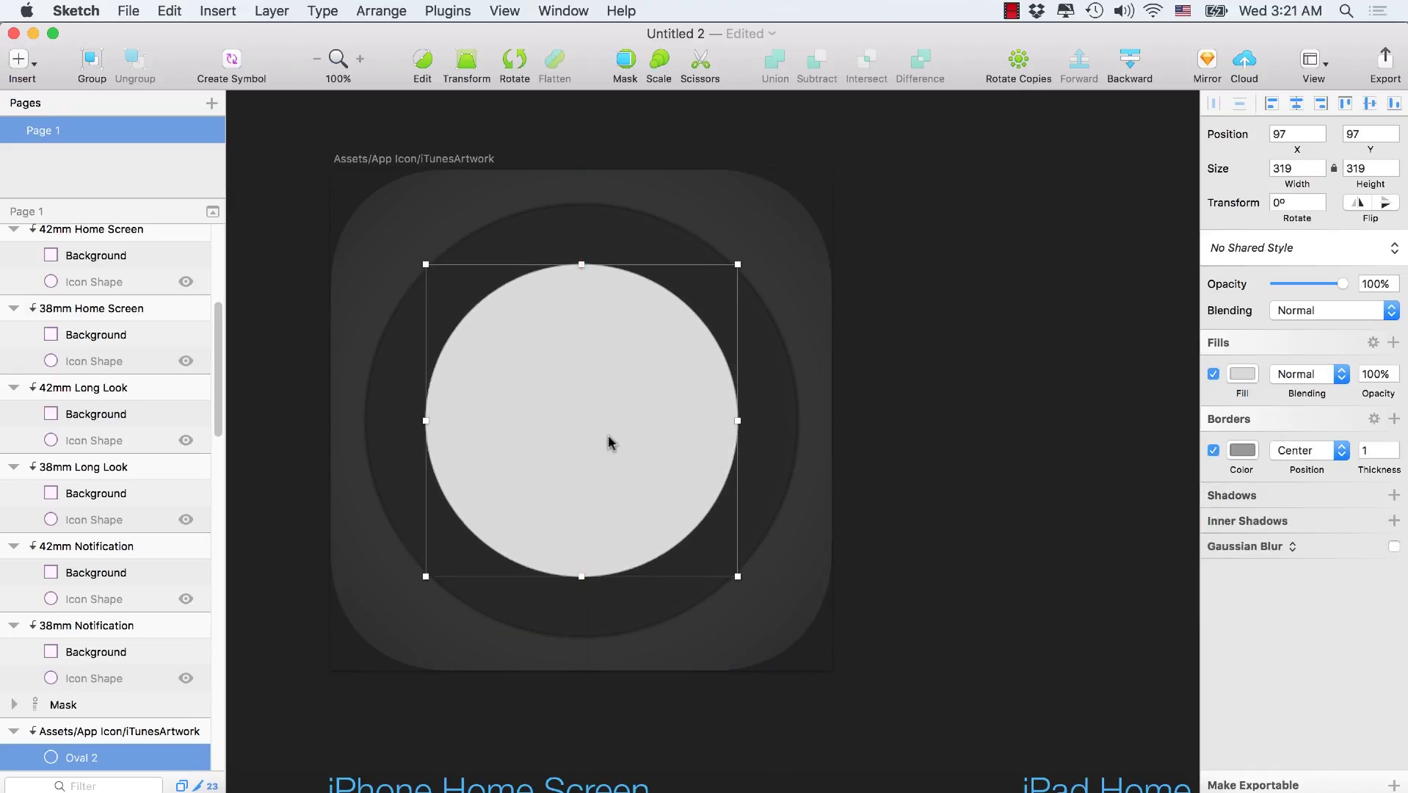
Remove the inner circle's border and enlarge the circle around its centre to about 334 px in diameter.
{"action": "left_click", "coordinate": [1214, 450]}
{"action": "left_click", "coordinate": [567, 407]}
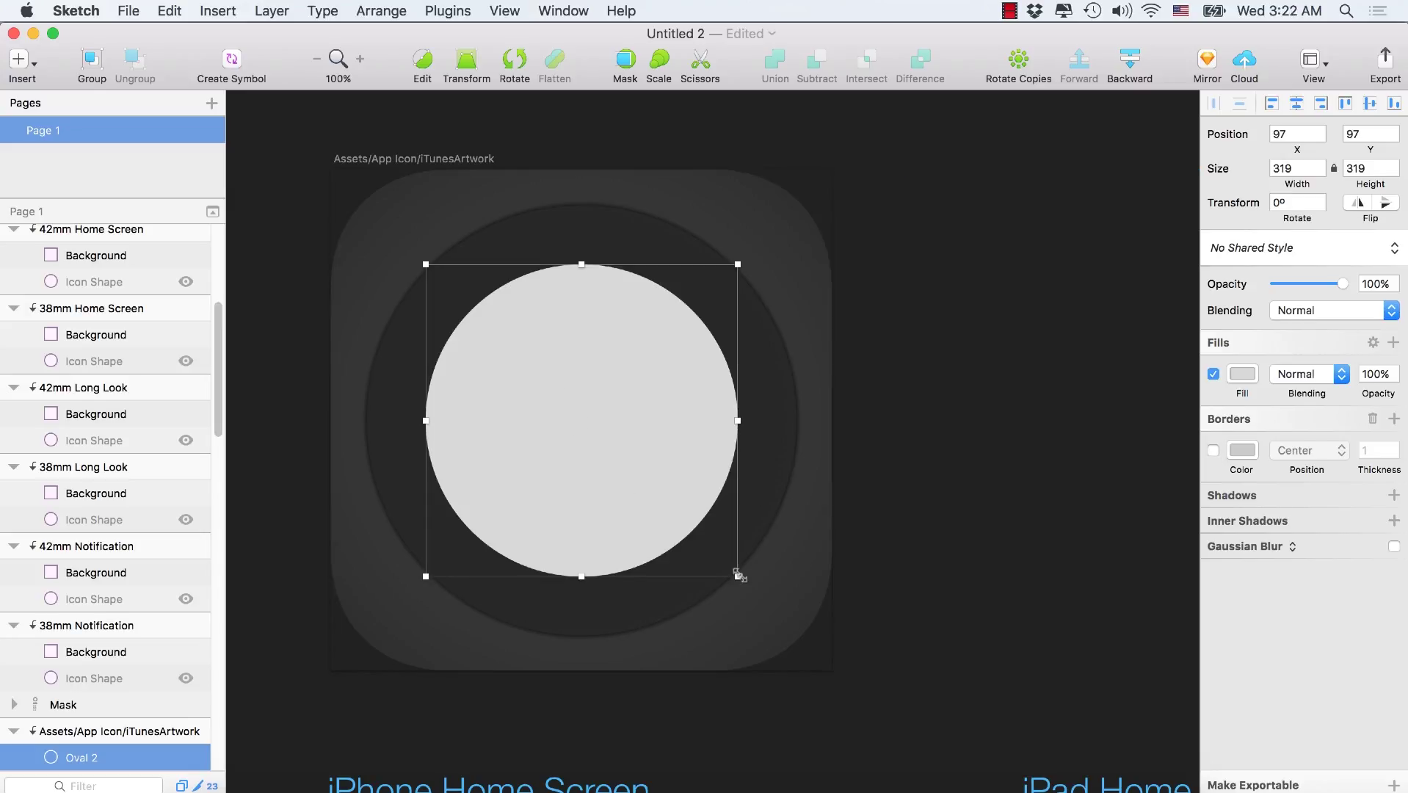
{"action": "left_click_drag", "start_coordinate": [738, 576], "coordinate": [762, 590]}
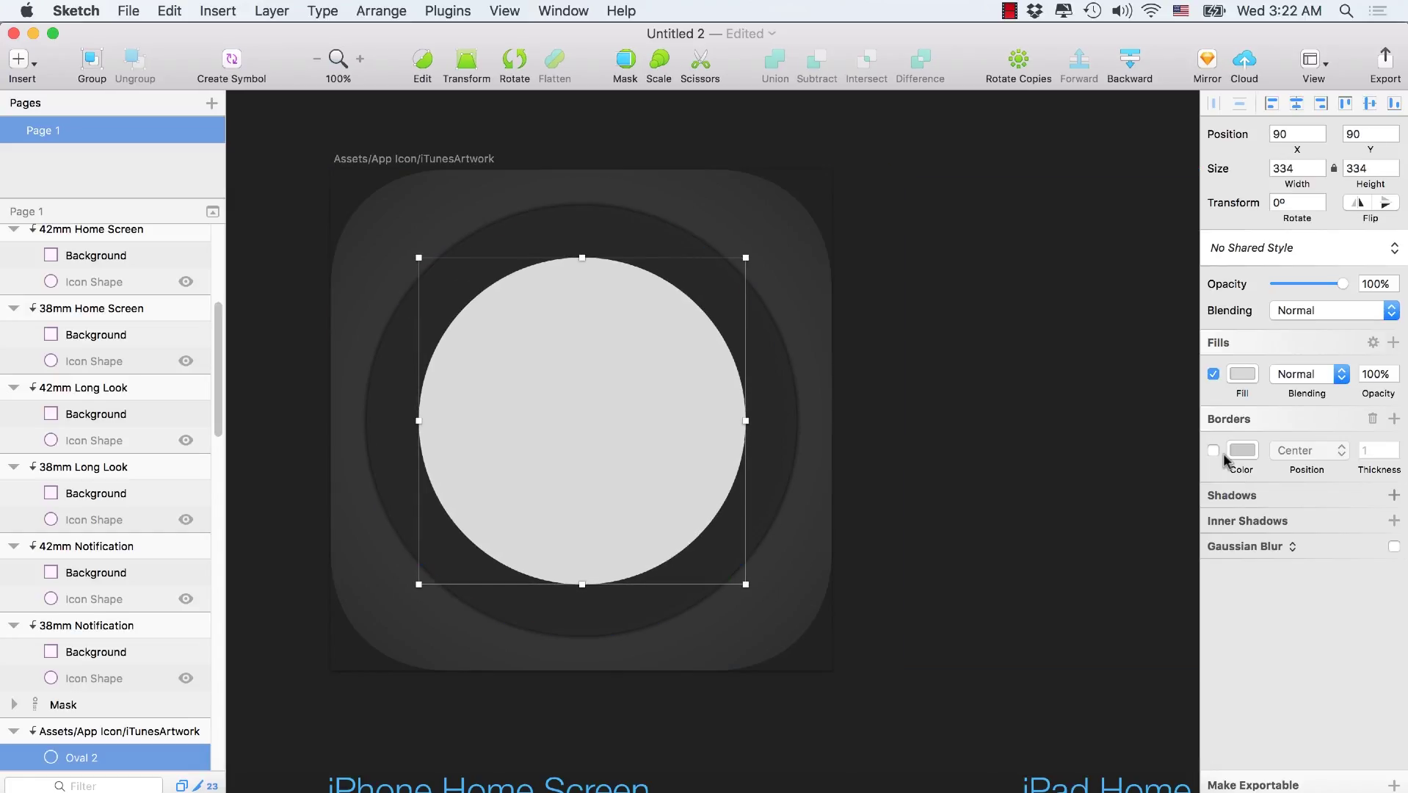
Fill the inner circle with solid black 000000.
{"action": "left_click", "coordinate": [1241, 375]}
{"action": "left_click_drag", "start_coordinate": [1240, 522], "coordinate": [1194, 634]}
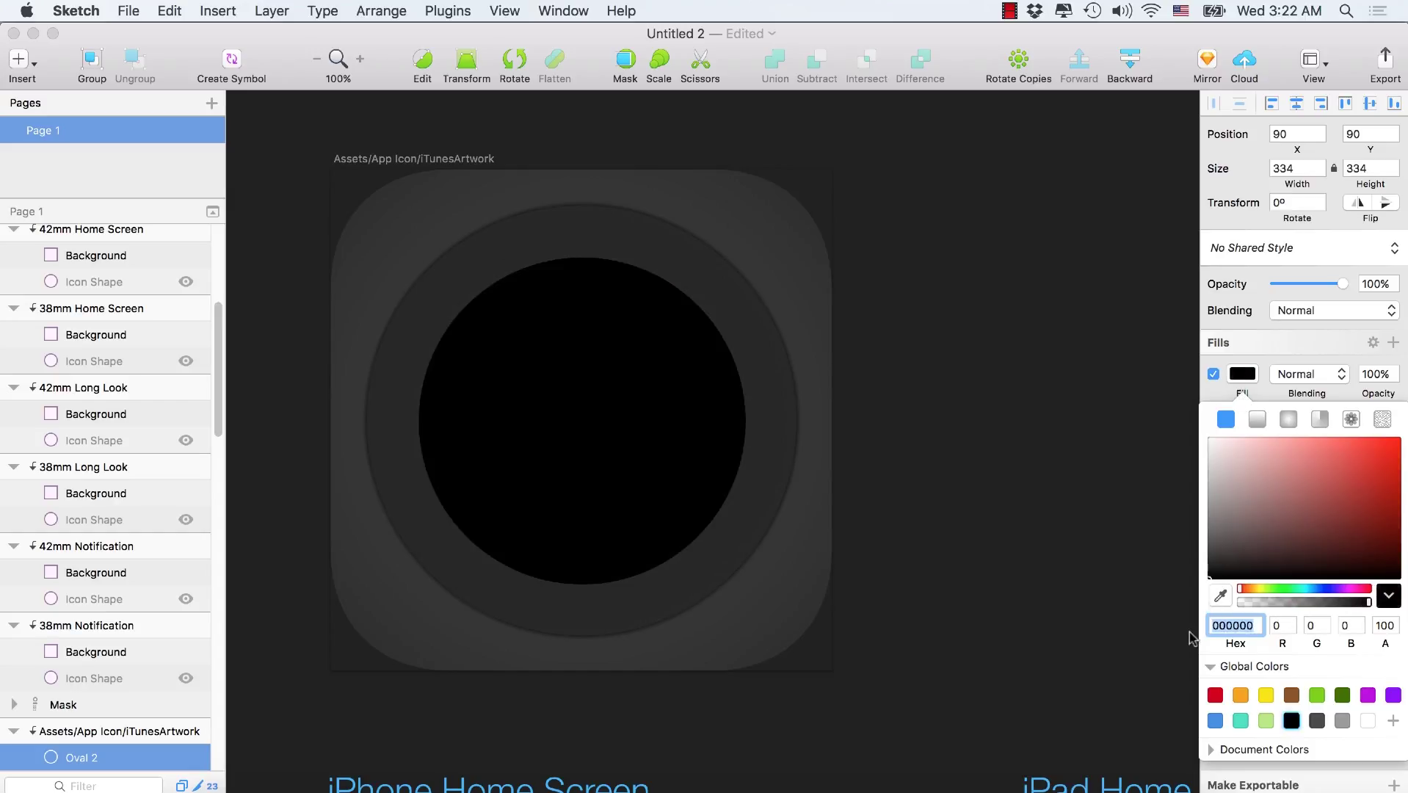
{"action": "left_click", "coordinate": [1309, 350]}
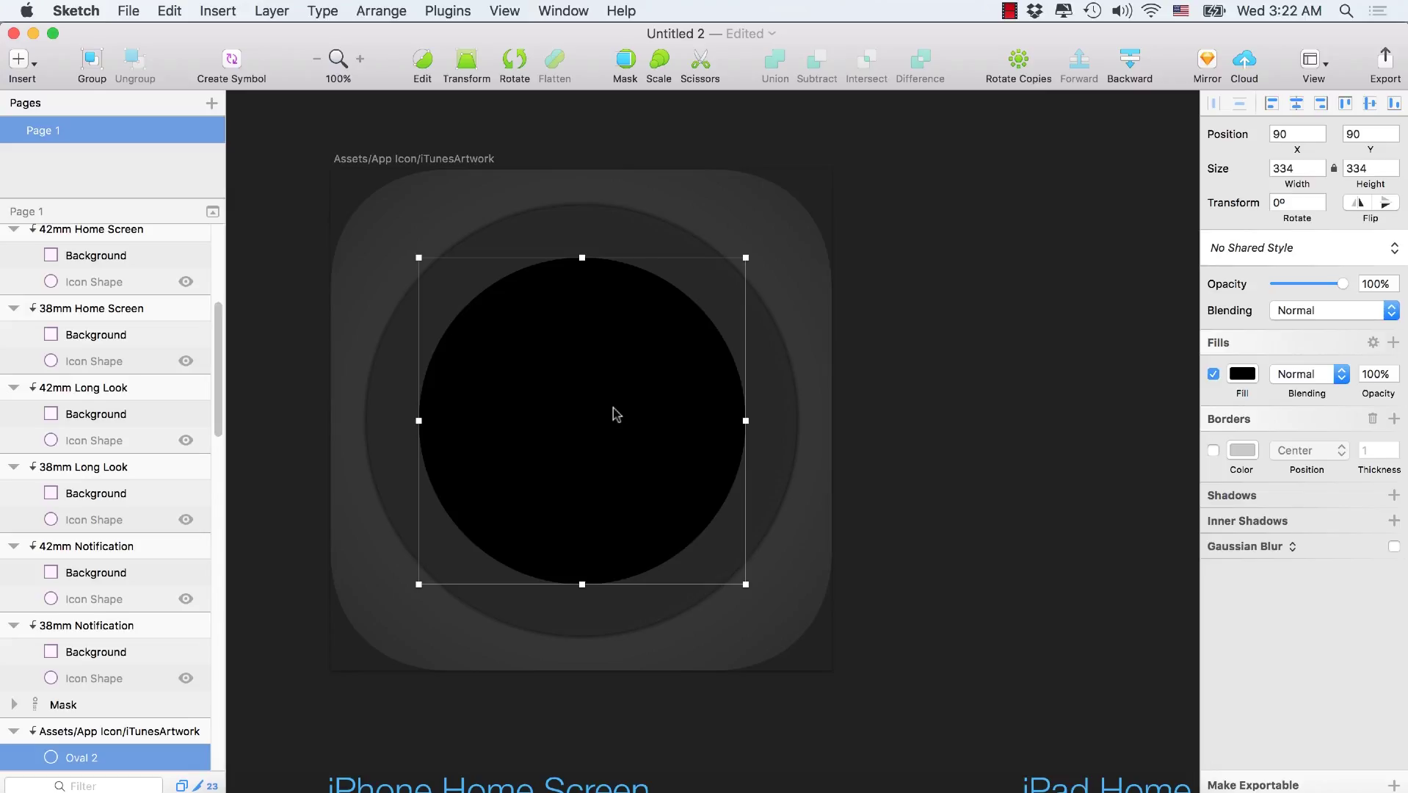
Duplicate the black circle, offset the copy, and fill it with the orange preset from the global gradients.
{"action": "key", "text": "super+d"}
{"action": "left_click_drag", "start_coordinate": [570, 418], "coordinate": [615, 376]}
{"action": "left_click", "coordinate": [1248, 374]}
{"action": "left_click", "coordinate": [1294, 423]}
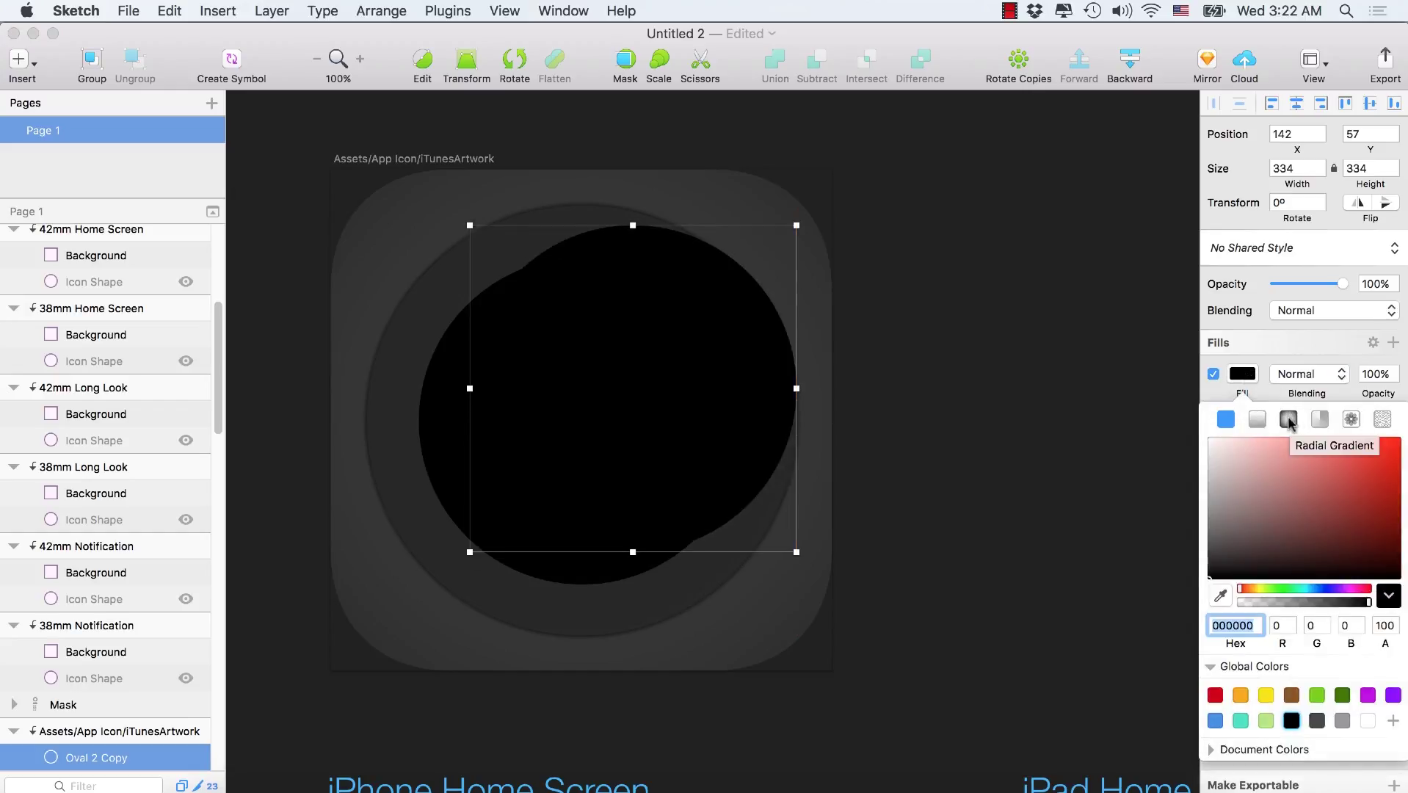
{"action": "left_click", "coordinate": [1290, 423]}
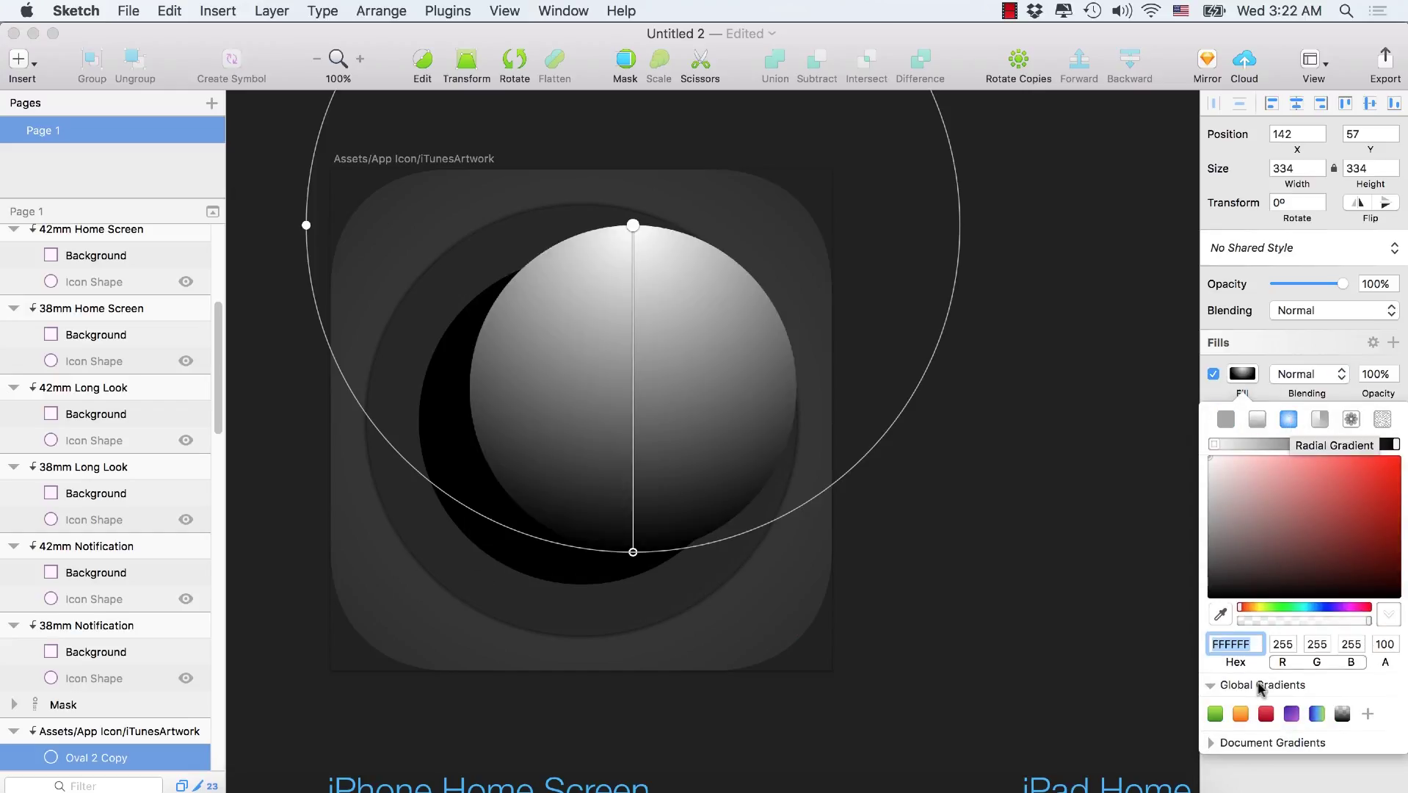
{"action": "left_click", "coordinate": [1241, 714]}
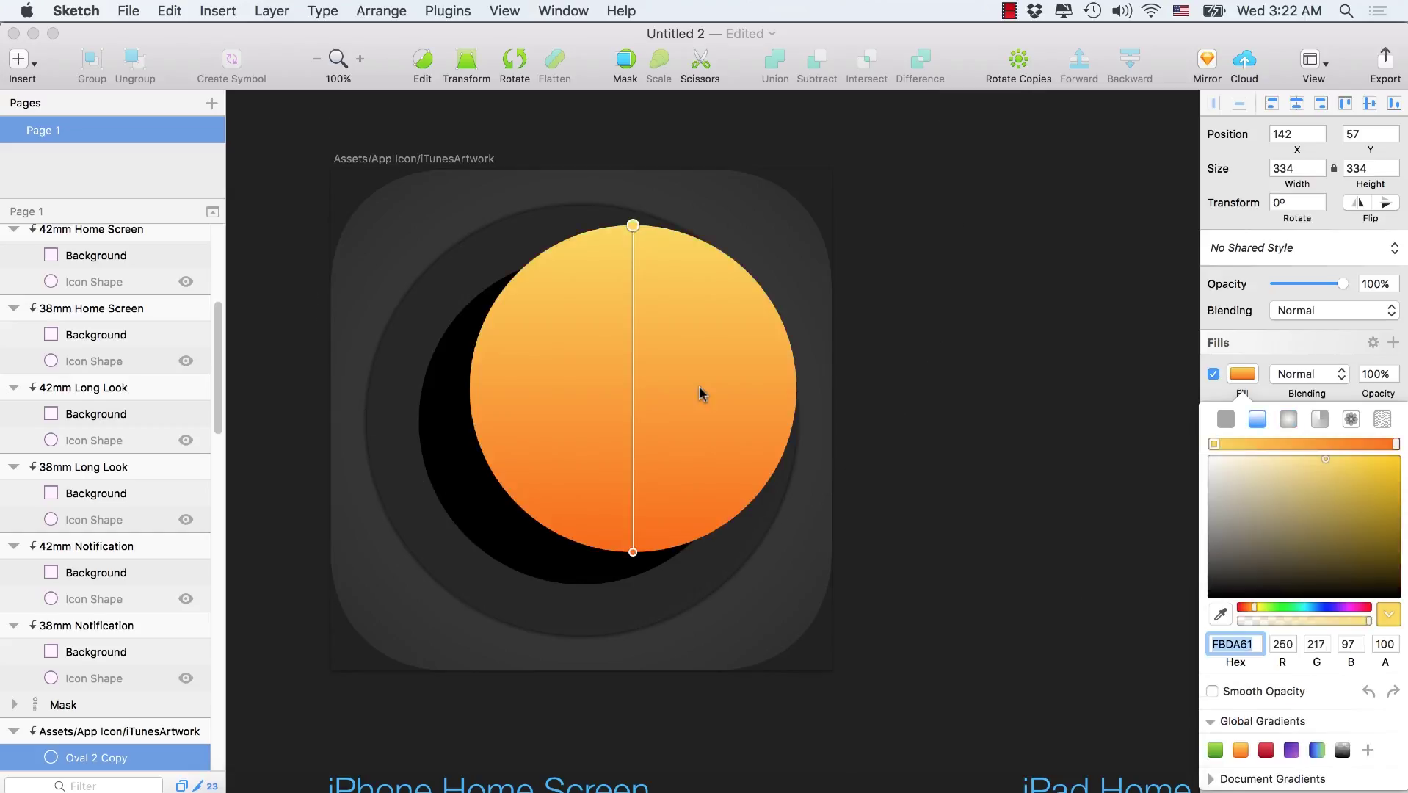
{"action": "left_click", "coordinate": [664, 384]}
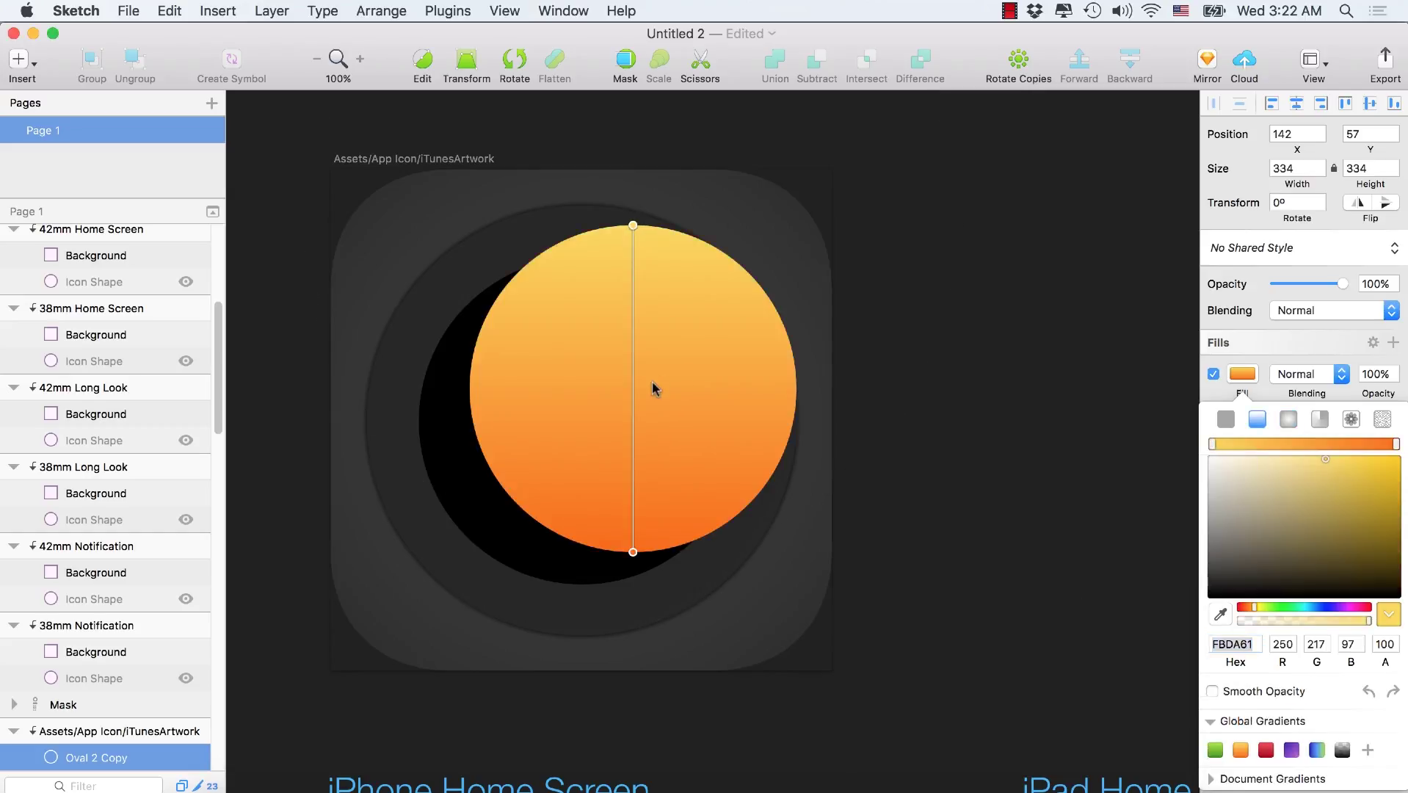
{"action": "left_click", "coordinate": [682, 390]}
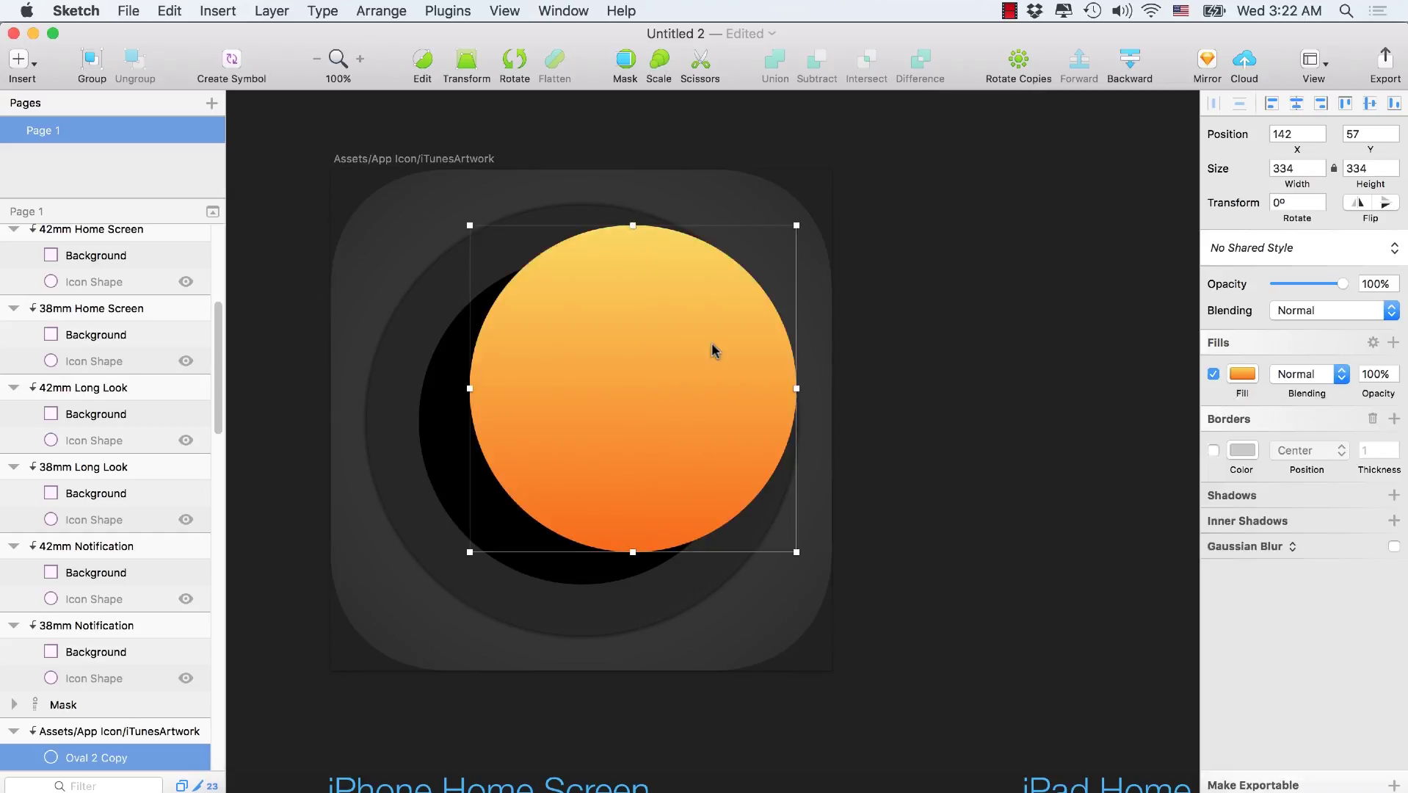
Centre the orange circle on the black one and shrink it around its centre to about 213 px.
{"action": "left_click_drag", "start_coordinate": [672, 355], "coordinate": [617, 384]}
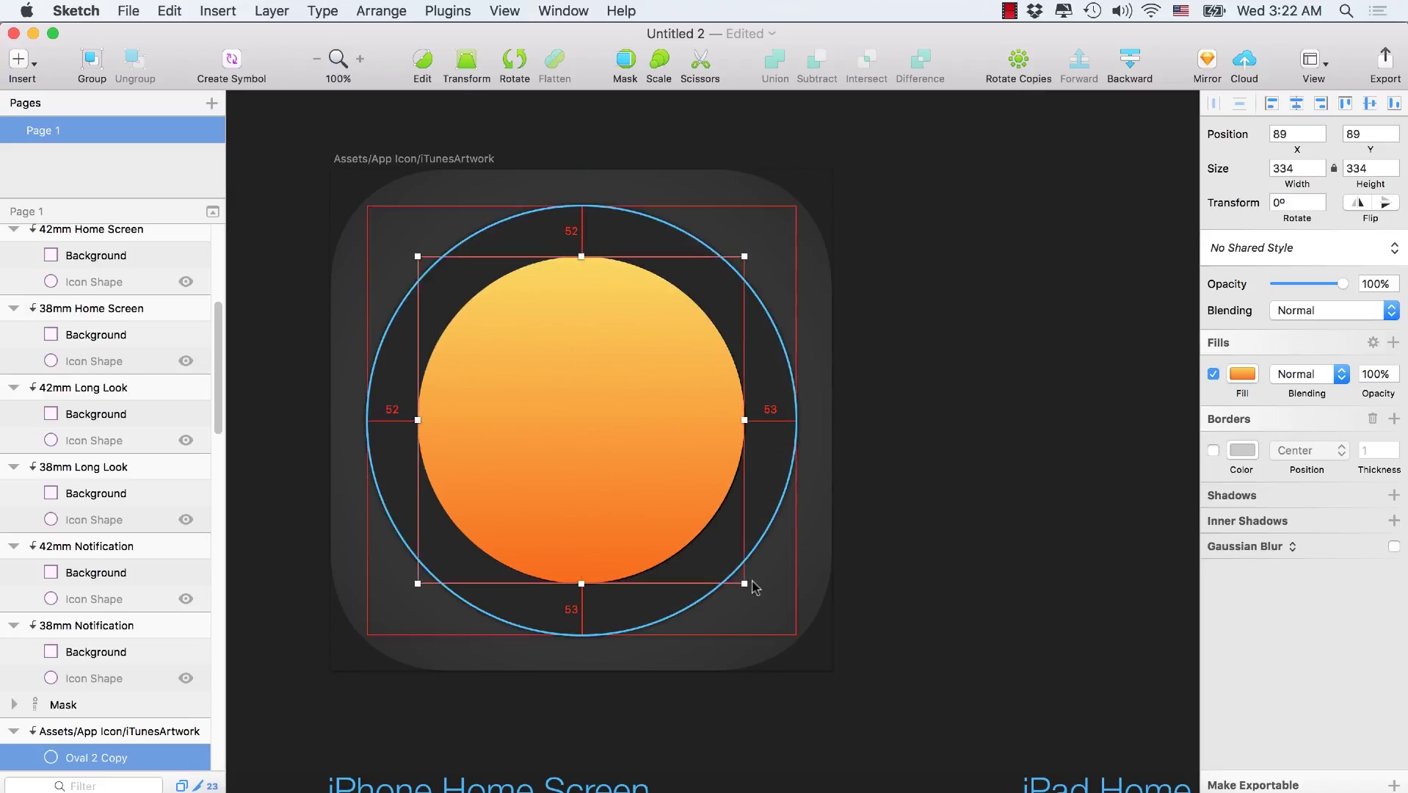
{"action": "left_click_drag", "start_coordinate": [744, 584], "coordinate": [690, 463]}
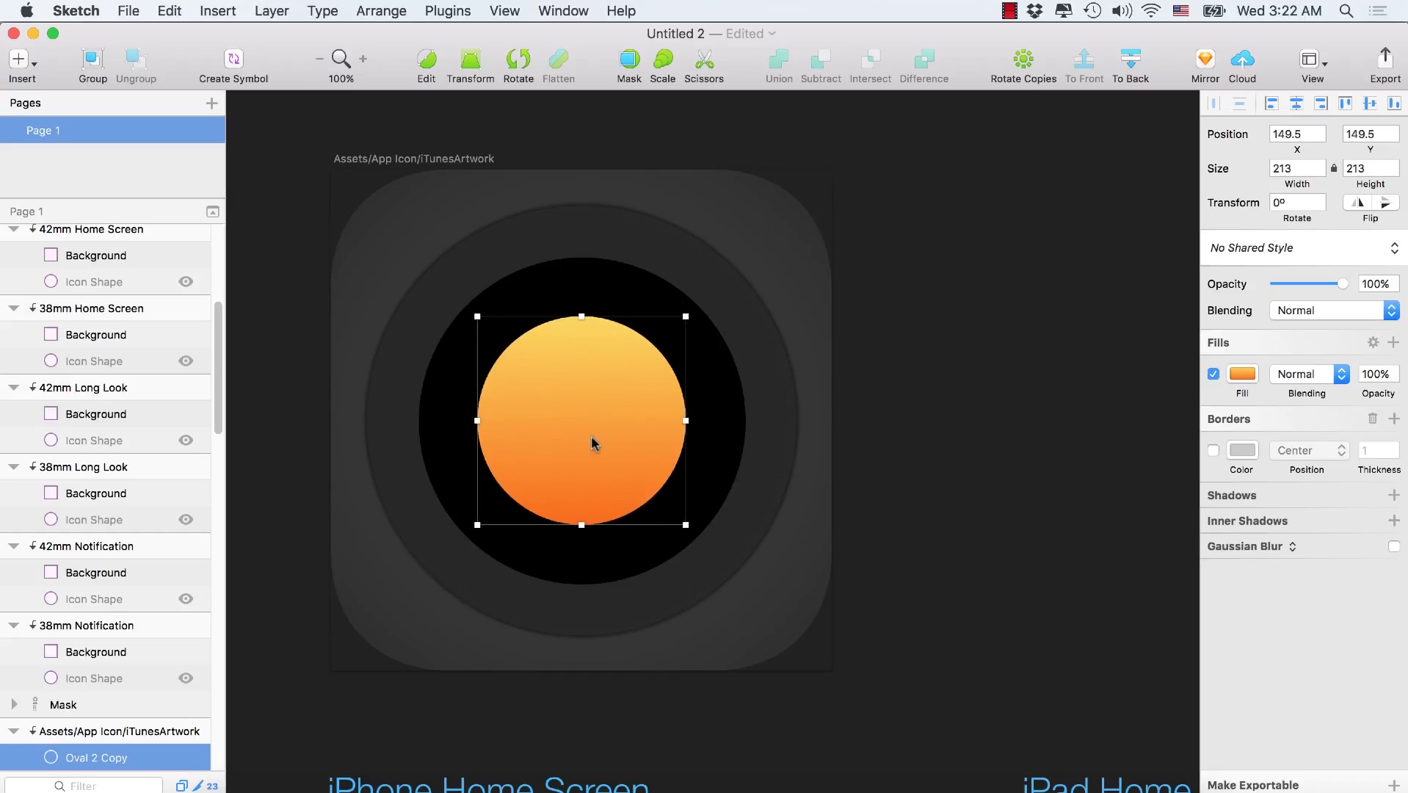
Change the orange fill to a radial gradient with the yellow stop at the circle's centre and the orange stop on its edge.
{"action": "left_click", "coordinate": [1241, 375]}
{"action": "left_click", "coordinate": [1289, 419]}
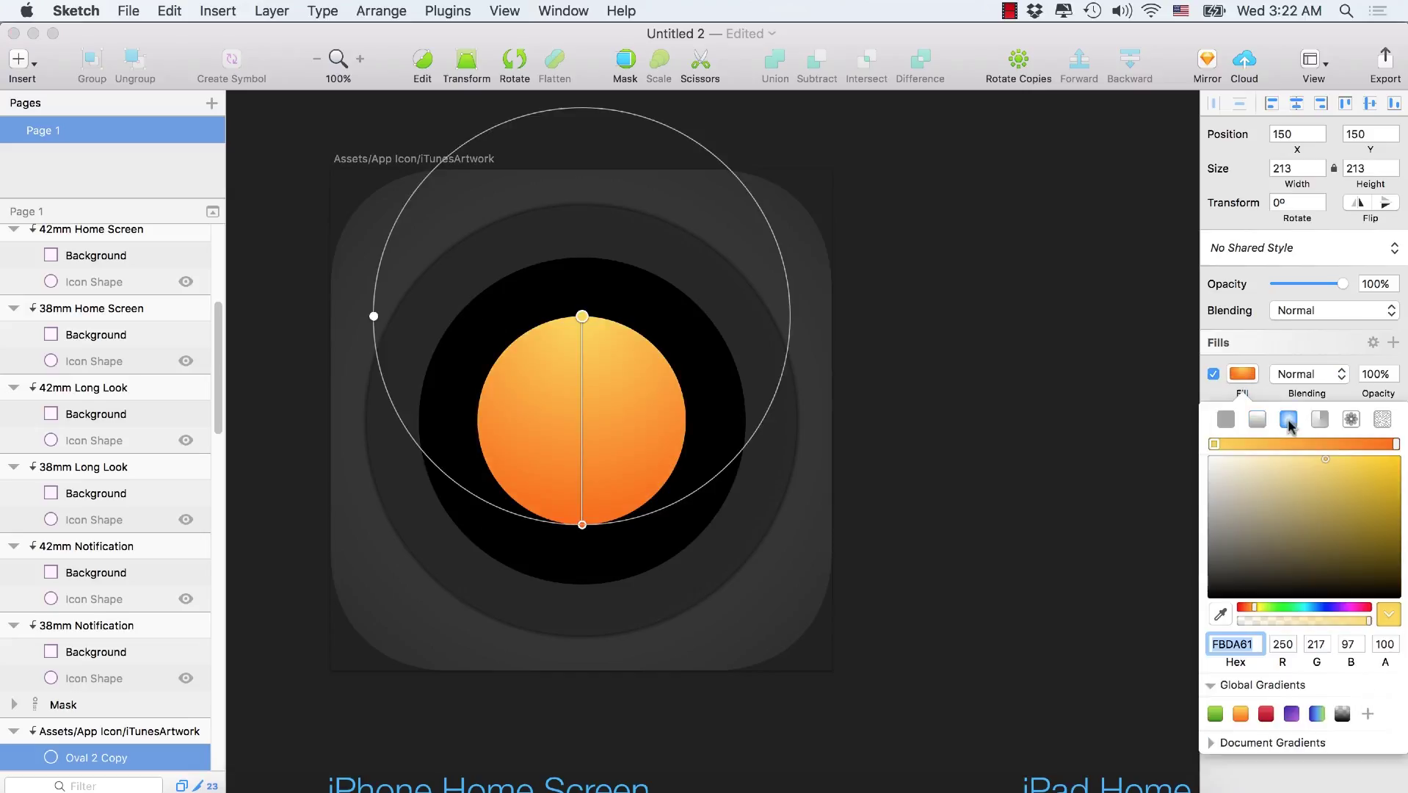
{"action": "left_click_drag", "start_coordinate": [584, 525], "coordinate": [581, 446]}
{"action": "left_click_drag", "start_coordinate": [582, 316], "coordinate": [581, 421]}
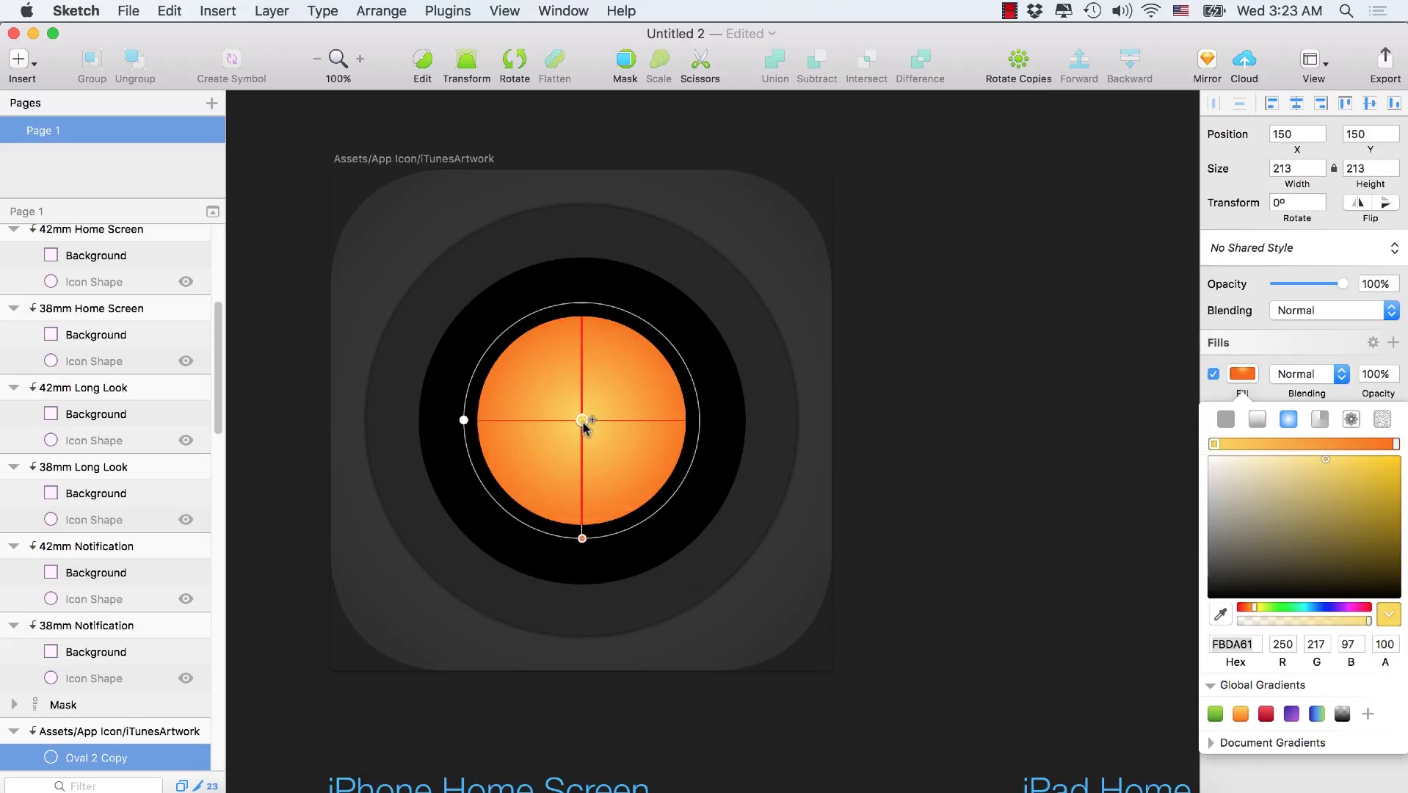
{"action": "left_click_drag", "start_coordinate": [584, 541], "coordinate": [582, 524]}
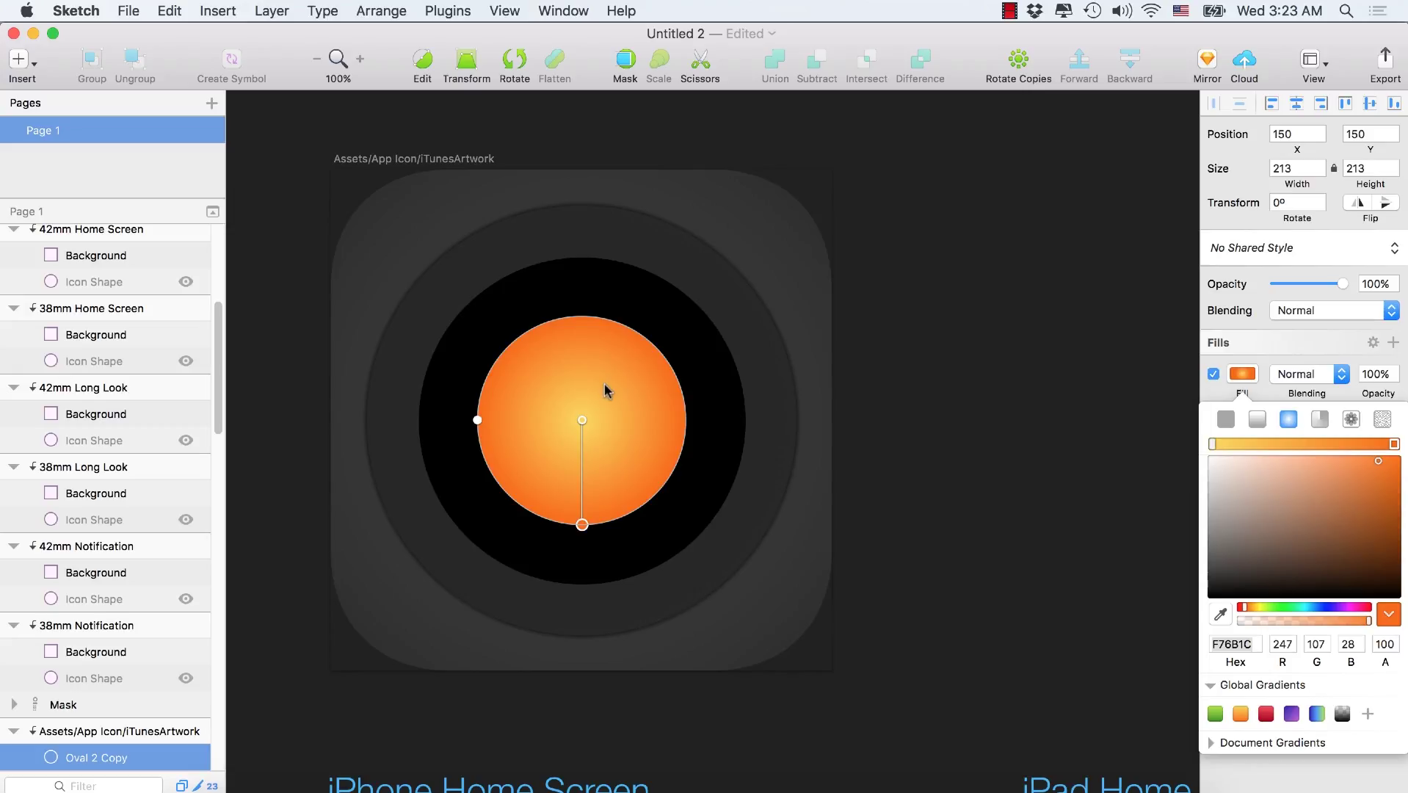
{"action": "left_click", "coordinate": [606, 387]}
Duplicate the orange circle and shrink the copy around its centre to about 108 px in diameter.
{"action": "key", "text": "super+d"}
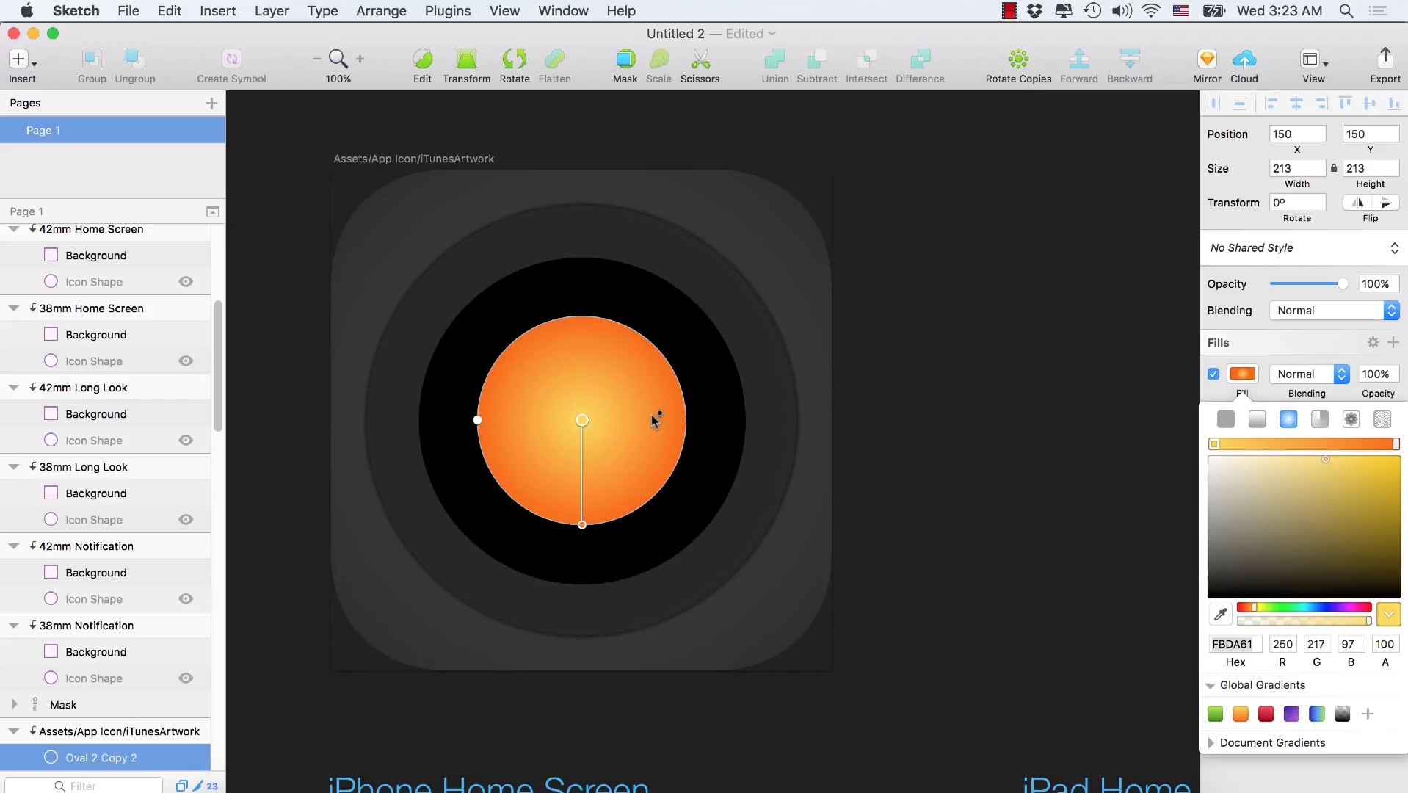
{"action": "left_click", "coordinate": [575, 434]}
{"action": "left_click", "coordinate": [1259, 361]}
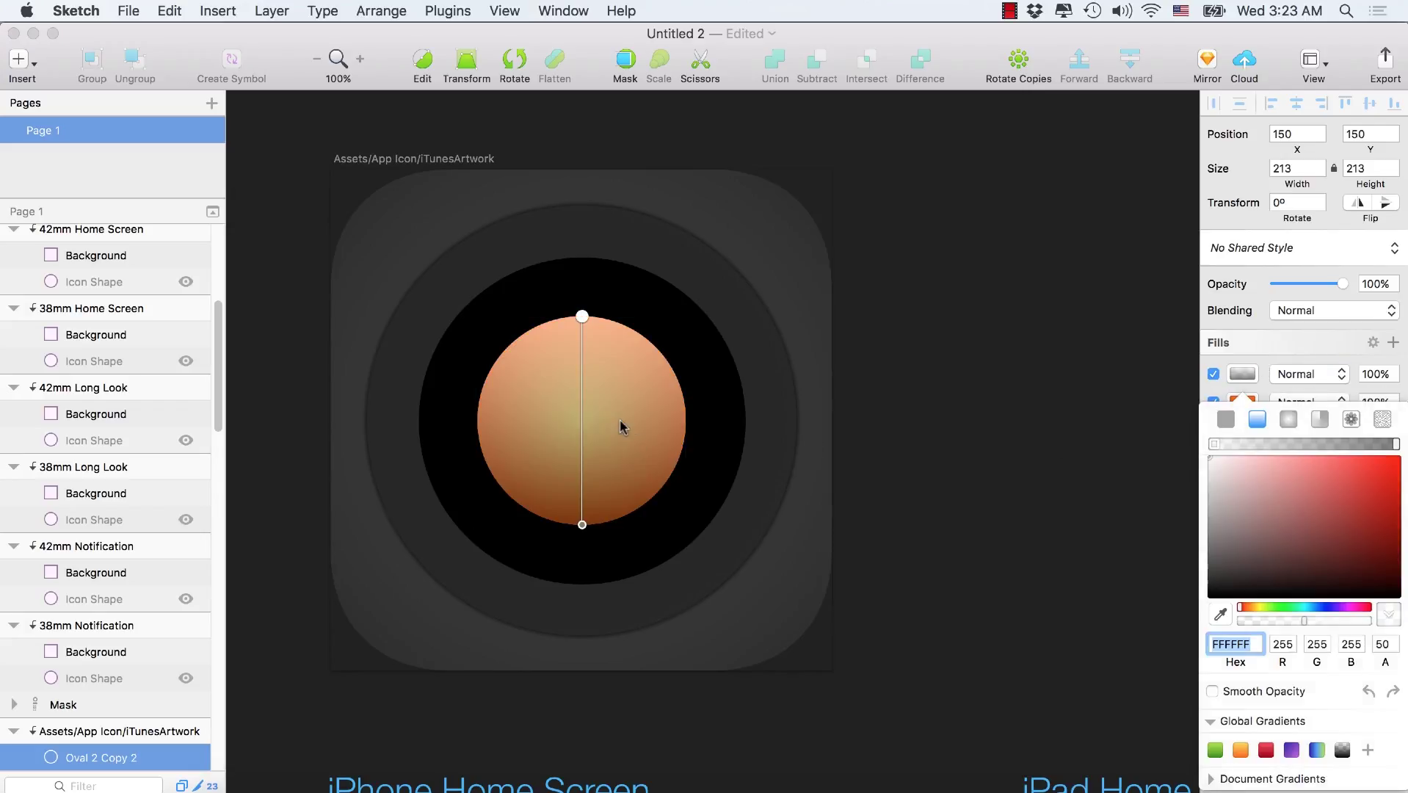
{"action": "key", "text": "super+z"}
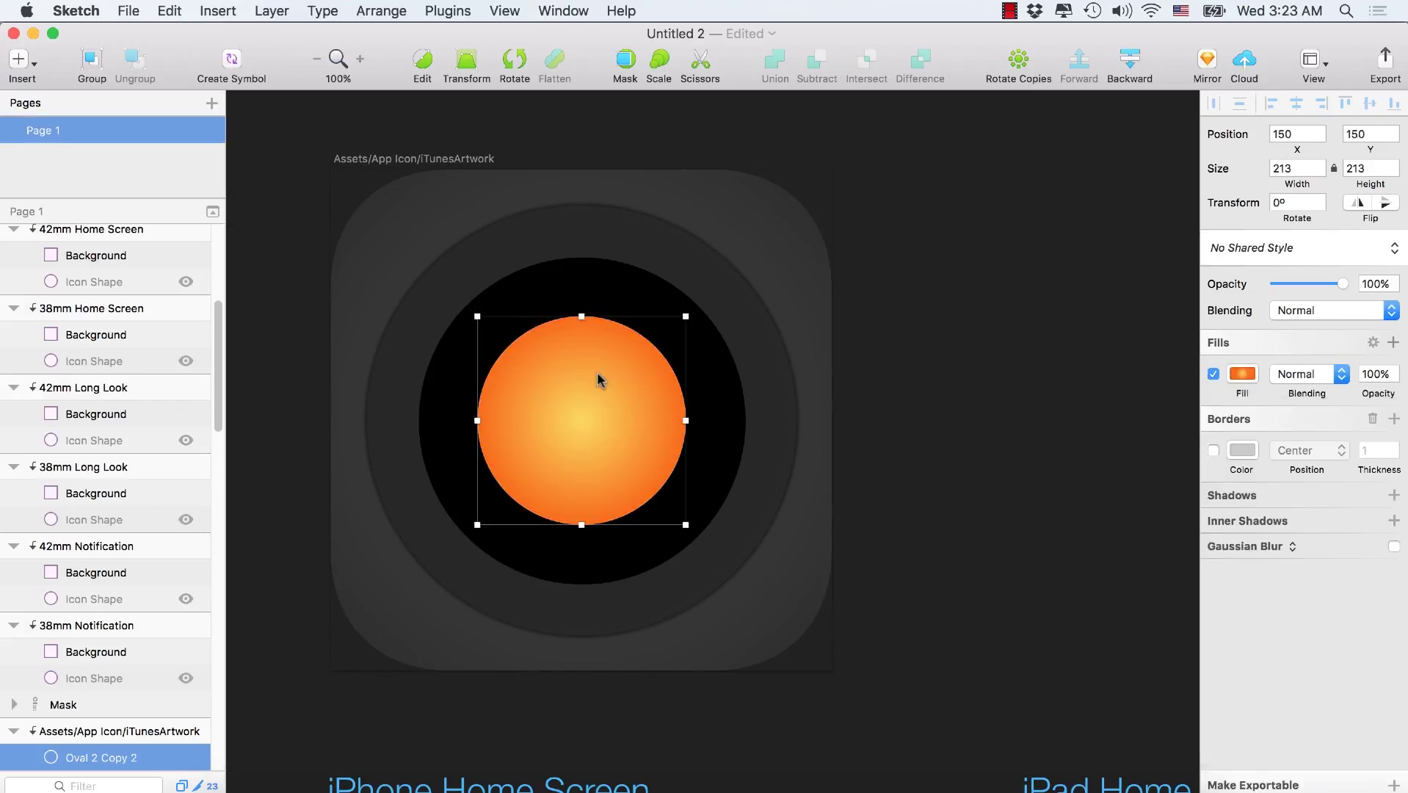
{"action": "left_click_drag", "start_coordinate": [598, 371], "coordinate": [626, 395]}
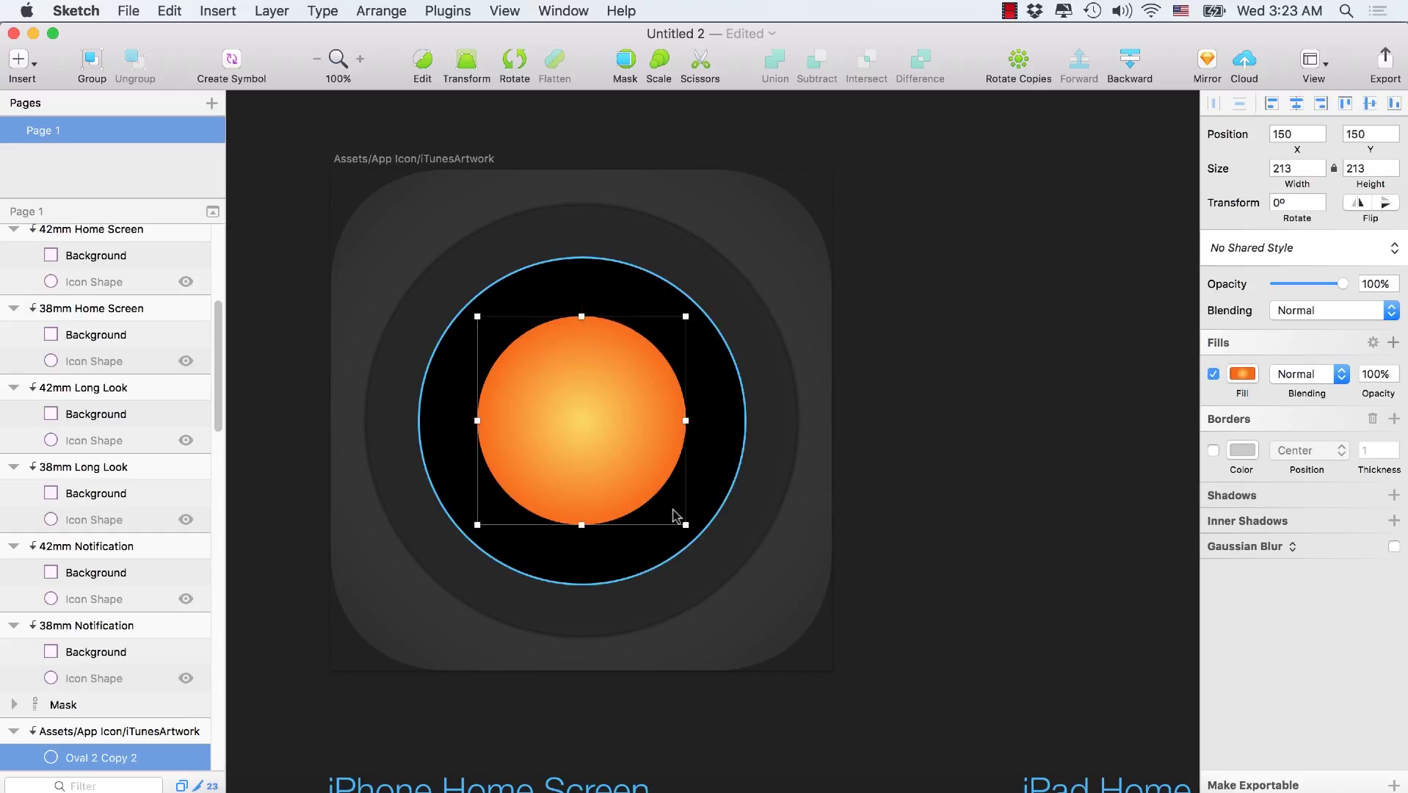
{"action": "left_click_drag", "start_coordinate": [686, 523], "coordinate": [623, 417]}
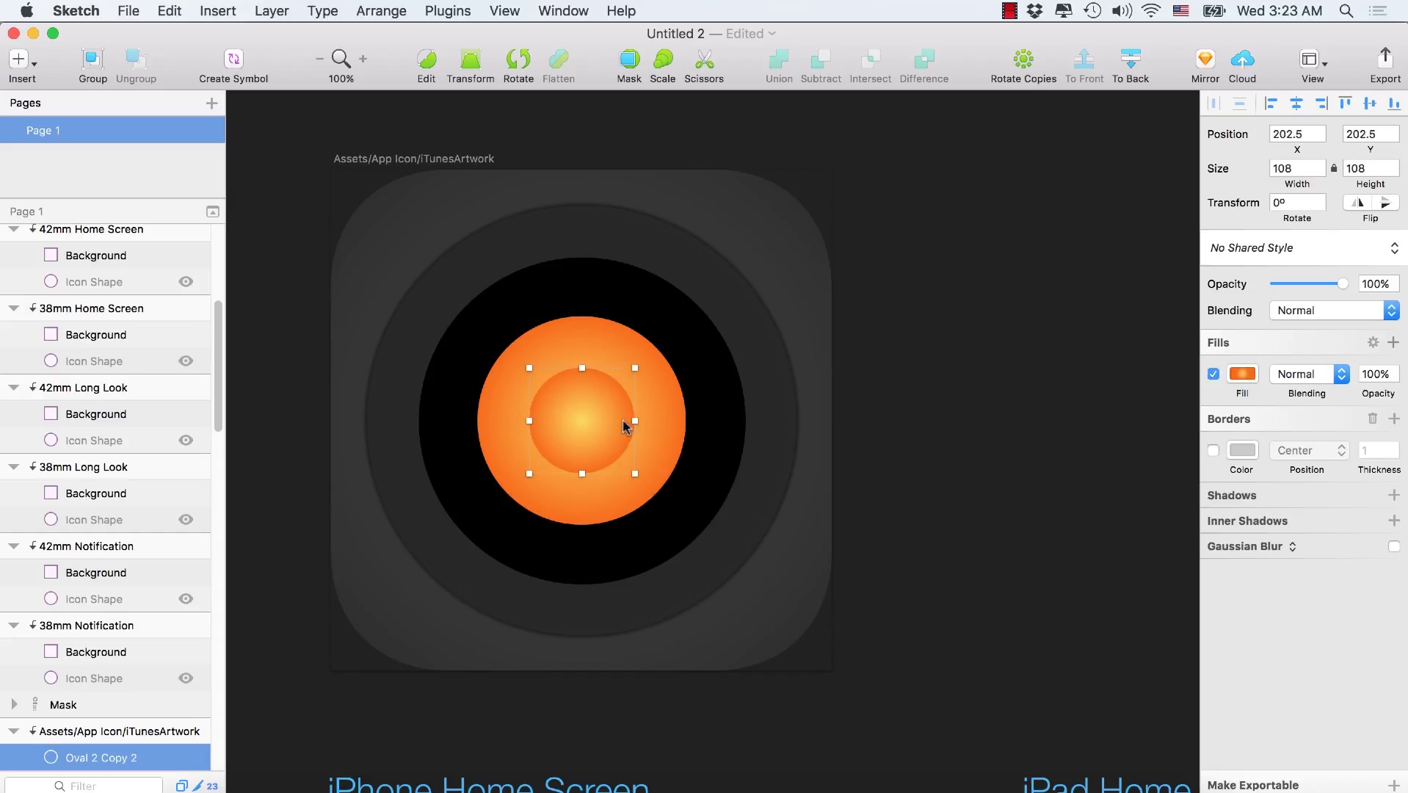
Replace the 108 px circle's gradient with a solid bright yellow fill, F8FF00.
{"action": "left_click", "coordinate": [1242, 374]}
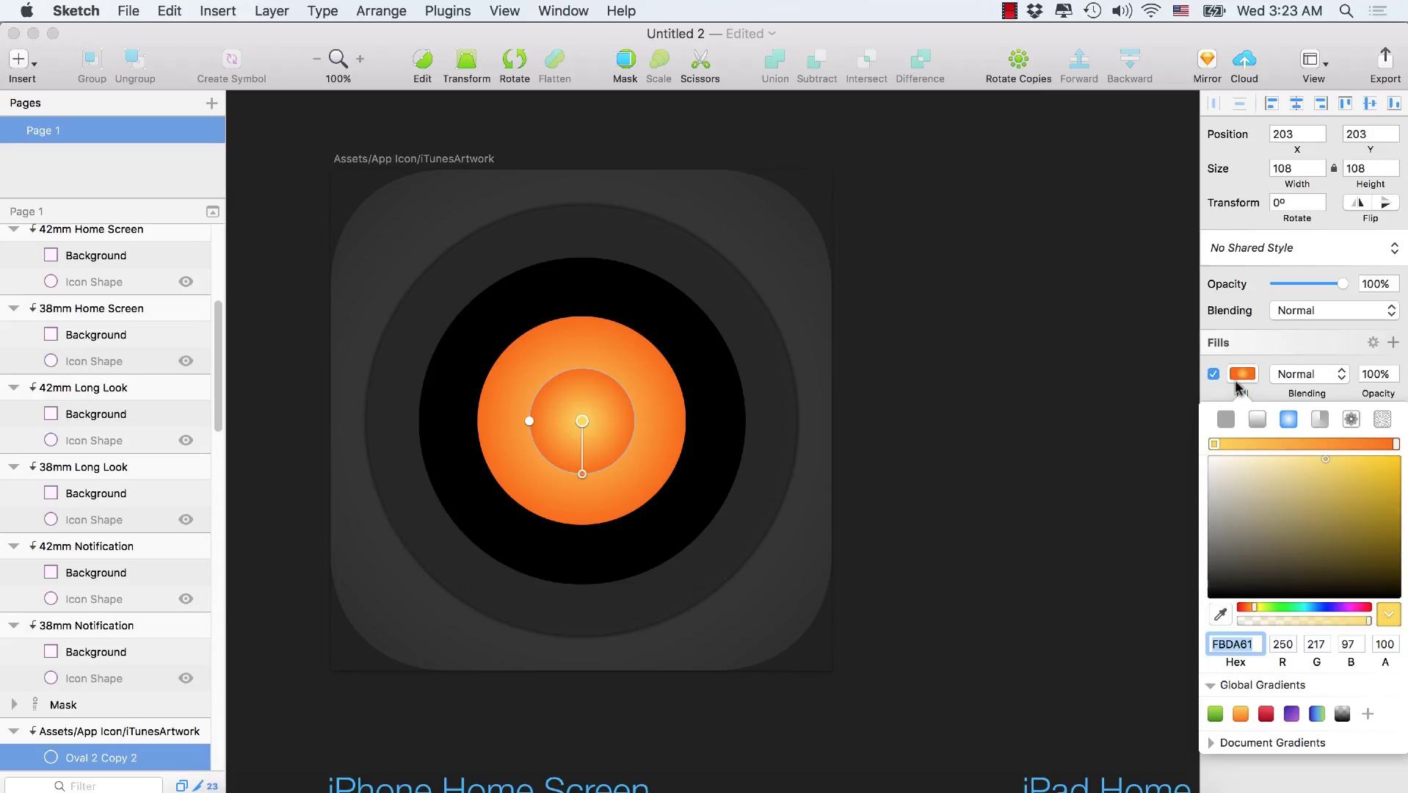
{"action": "left_click", "coordinate": [1226, 419]}
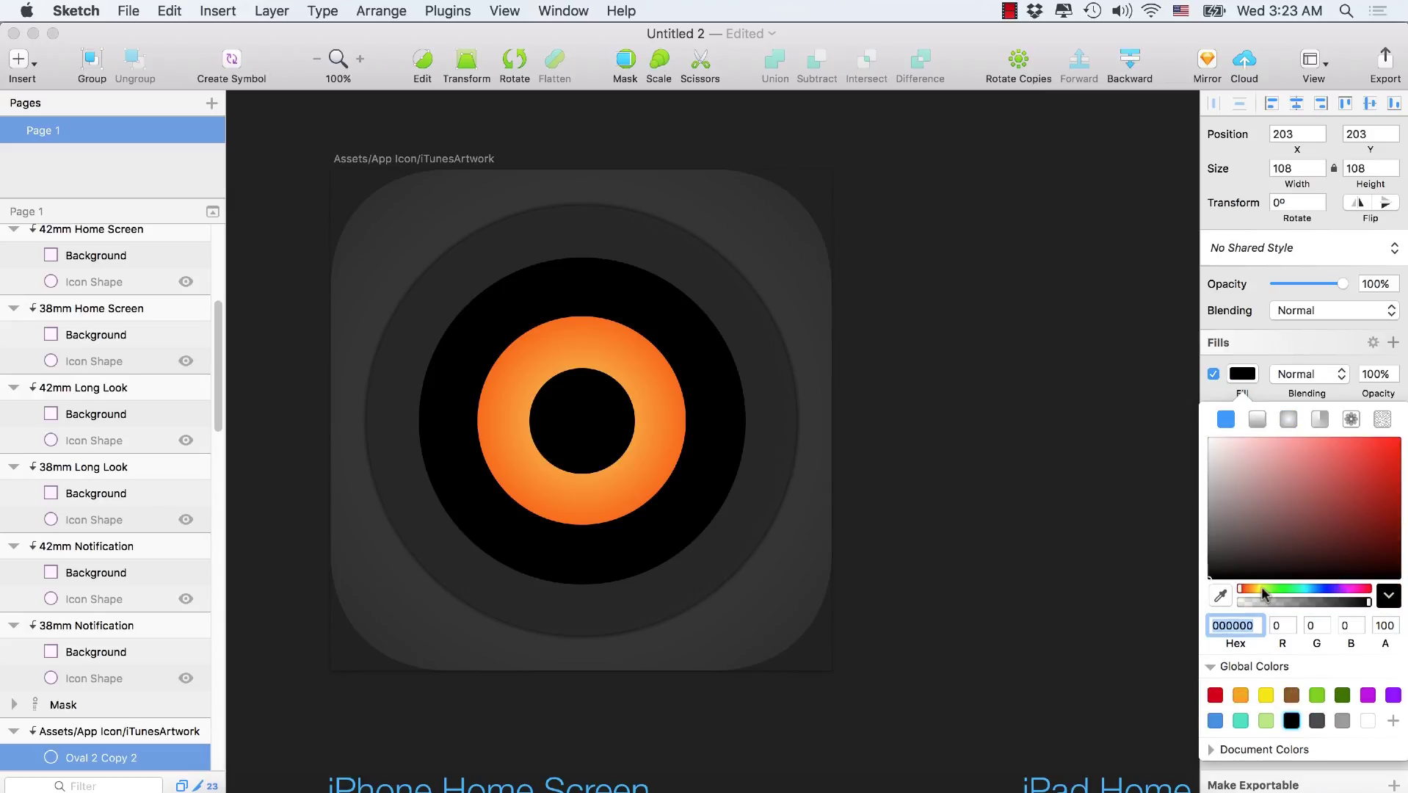
{"action": "left_click_drag", "start_coordinate": [1263, 588], "coordinate": [1255, 592]}
{"action": "left_click", "coordinate": [1399, 439]}
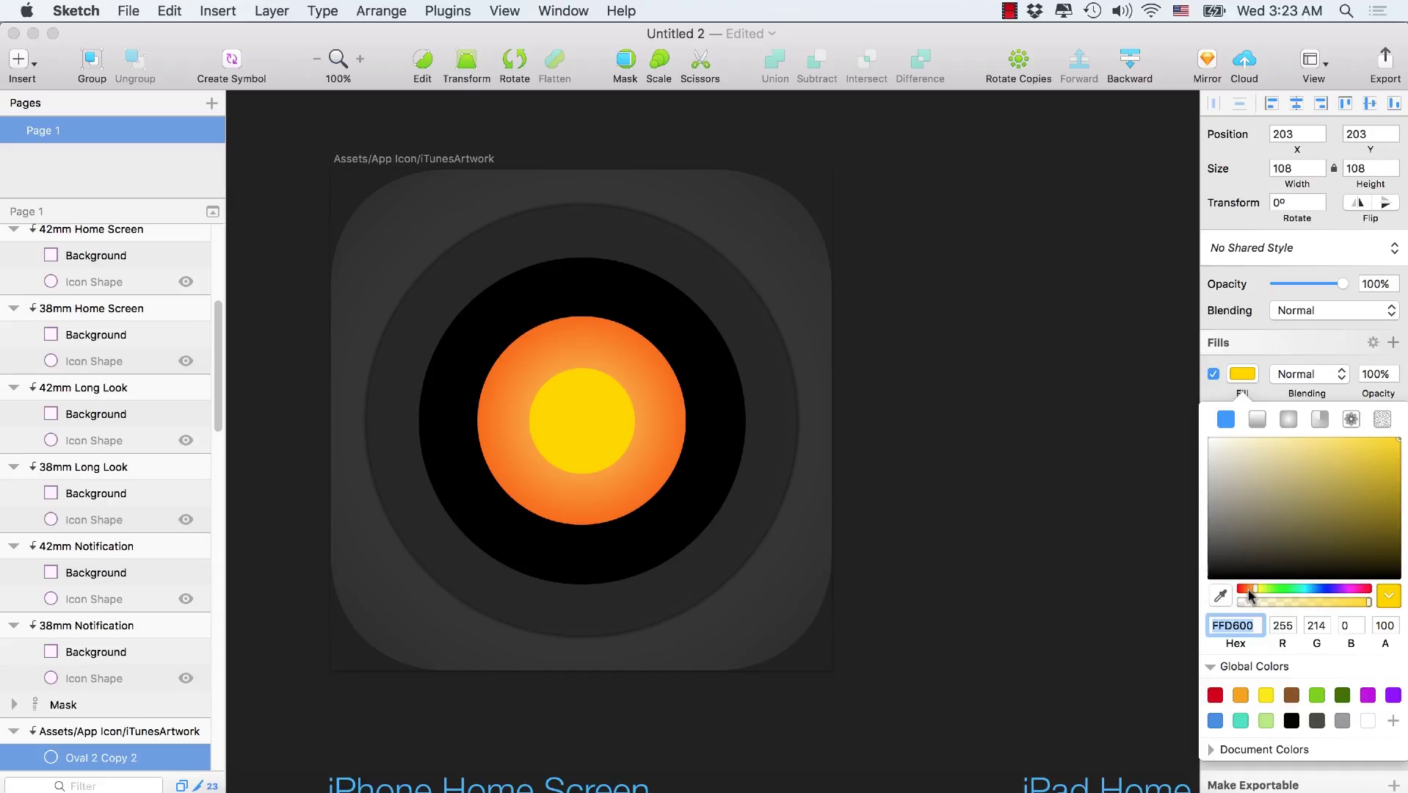
{"action": "left_click_drag", "start_coordinate": [1255, 592], "coordinate": [1259, 588]}
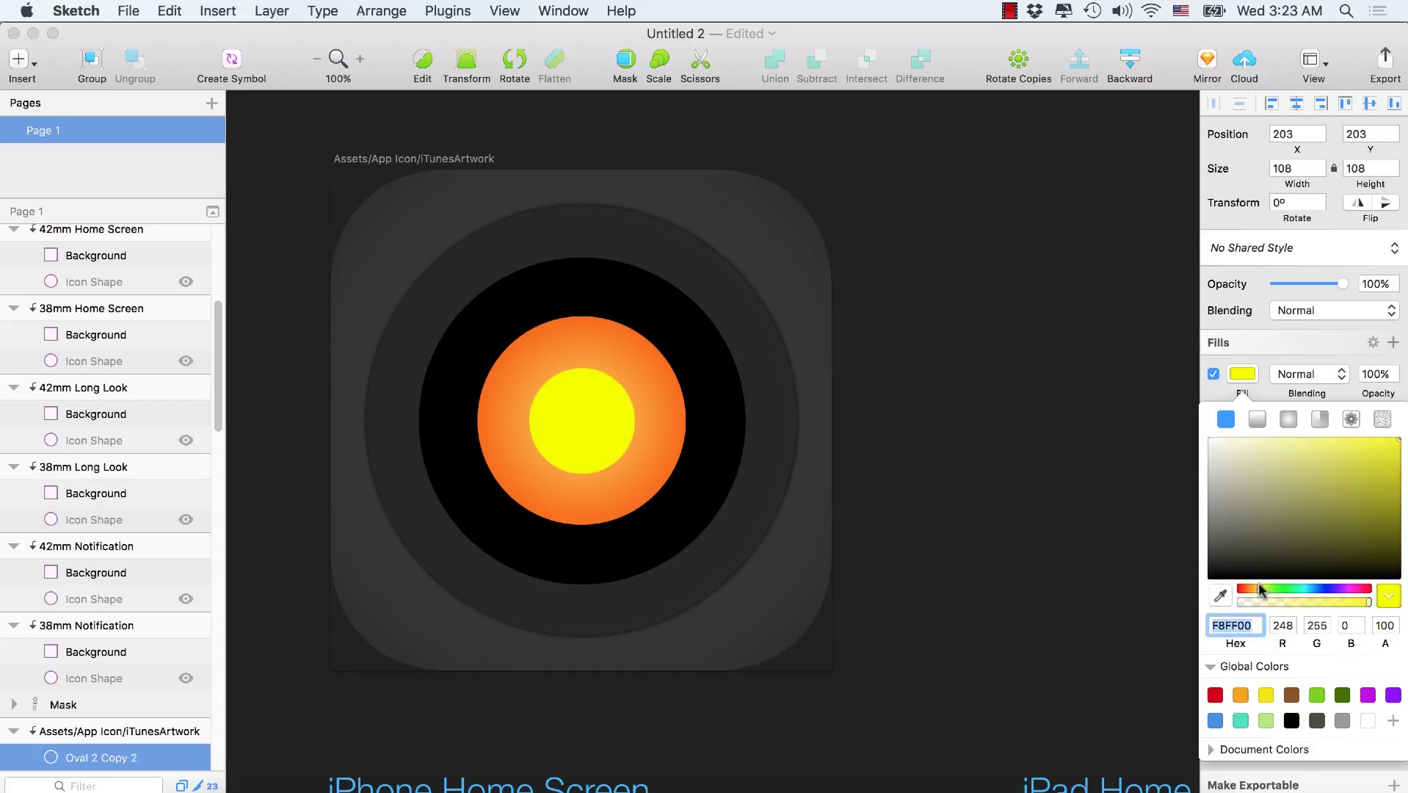
{"action": "left_click", "coordinate": [1285, 346]}
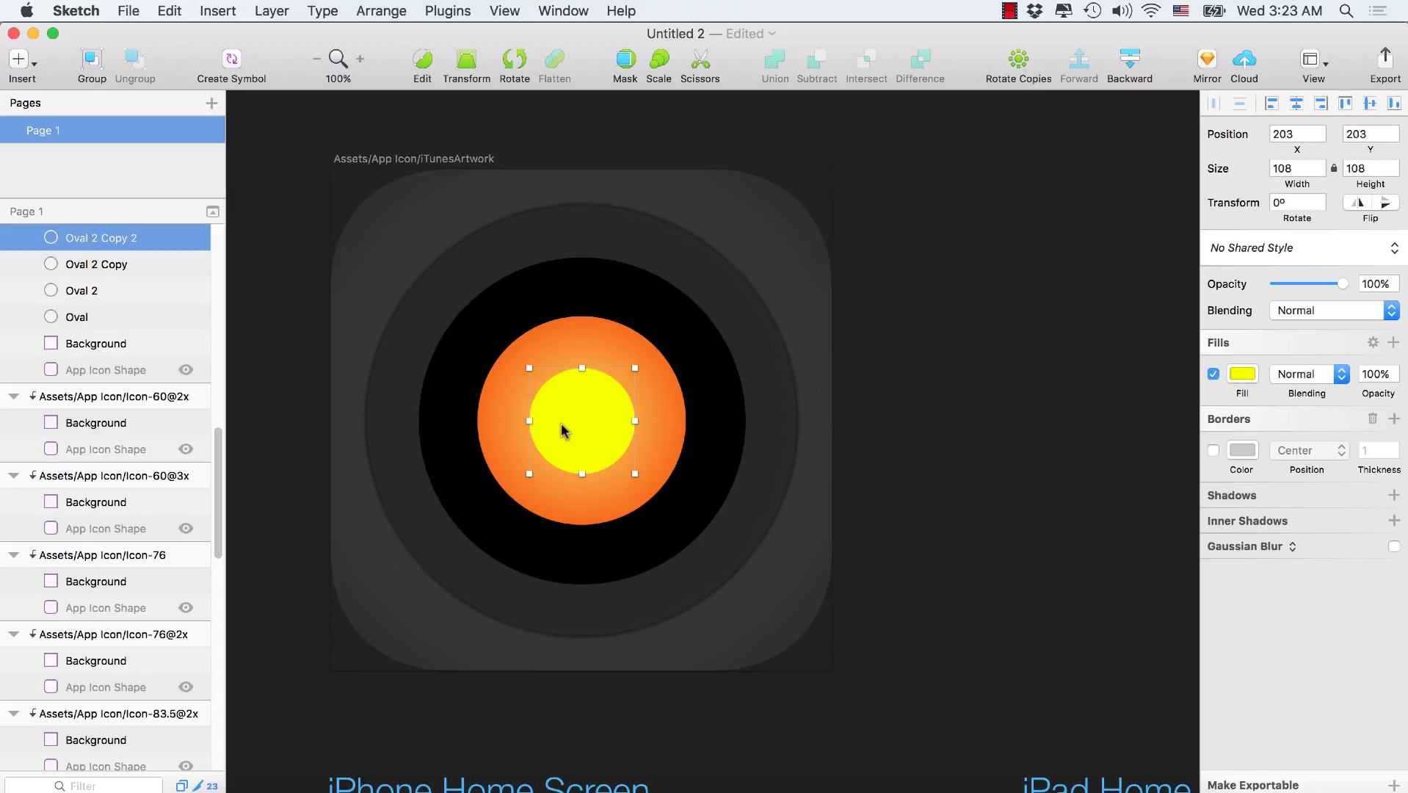
Duplicate the yellow circle, fill the copy with white FFFFFF, and shrink it around its centre to about 22 px.
{"action": "key", "text": "super+d"}
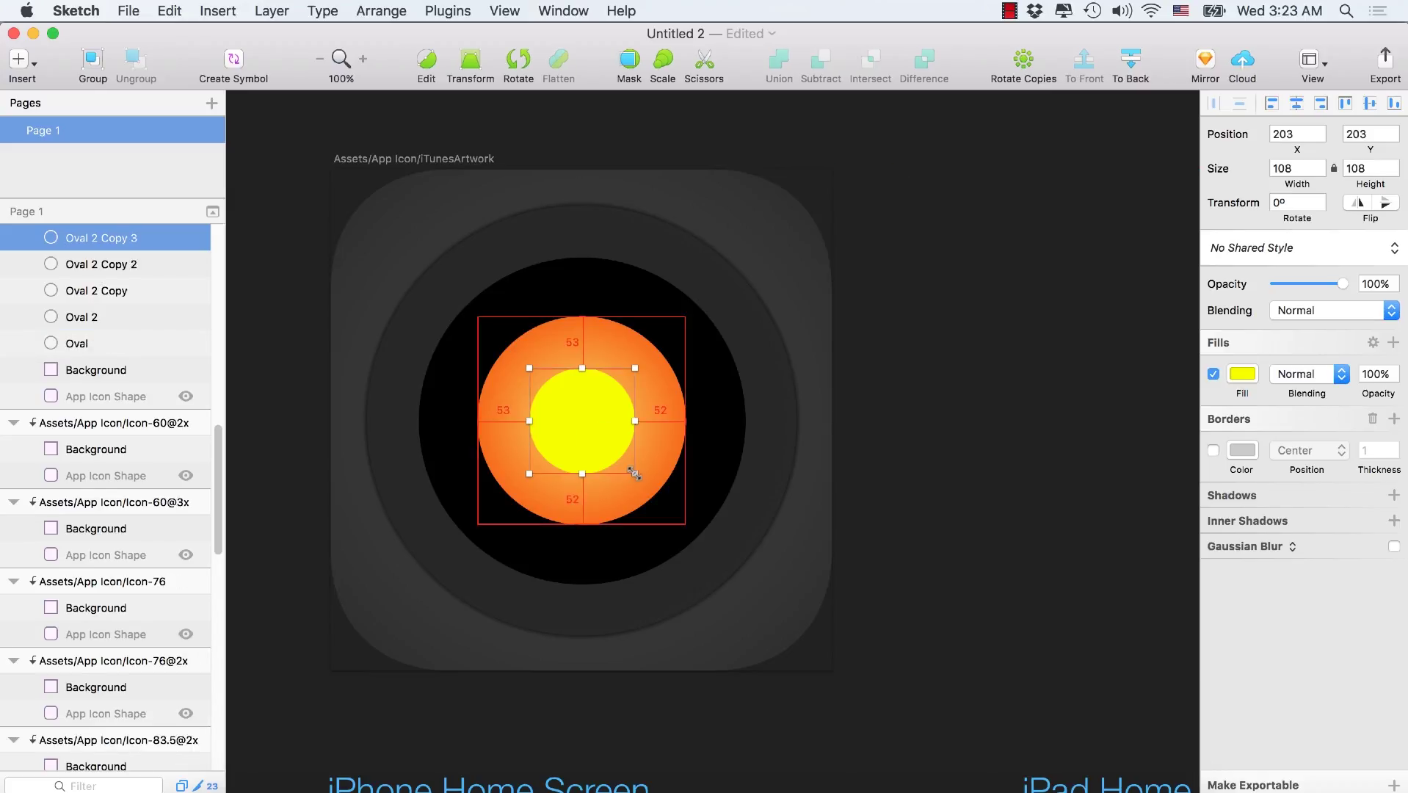
{"action": "left_click_drag", "start_coordinate": [635, 473], "coordinate": [591, 422]}
{"action": "left_click", "coordinate": [1242, 374]}
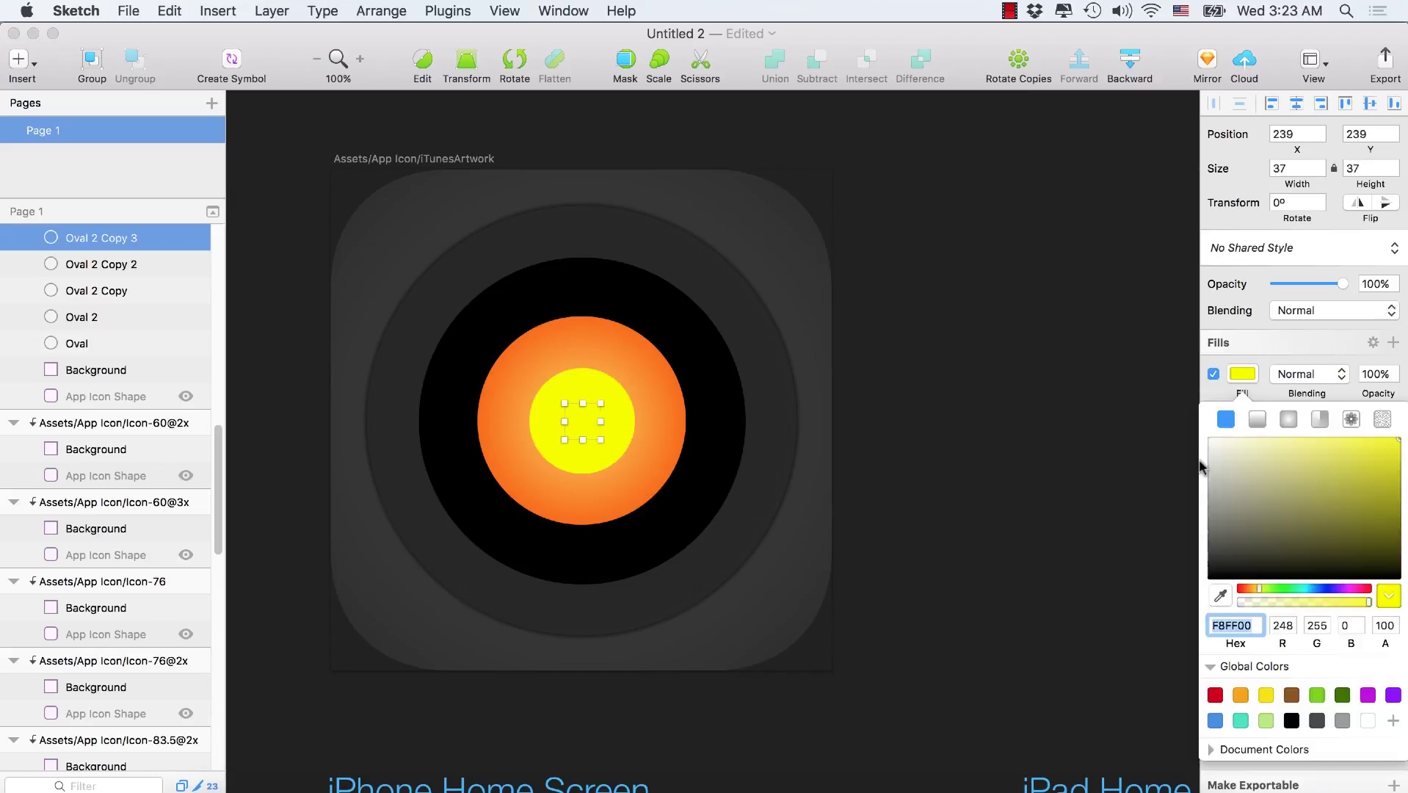
{"action": "type", "text": "fff"}
{"action": "key", "text": "Return"}
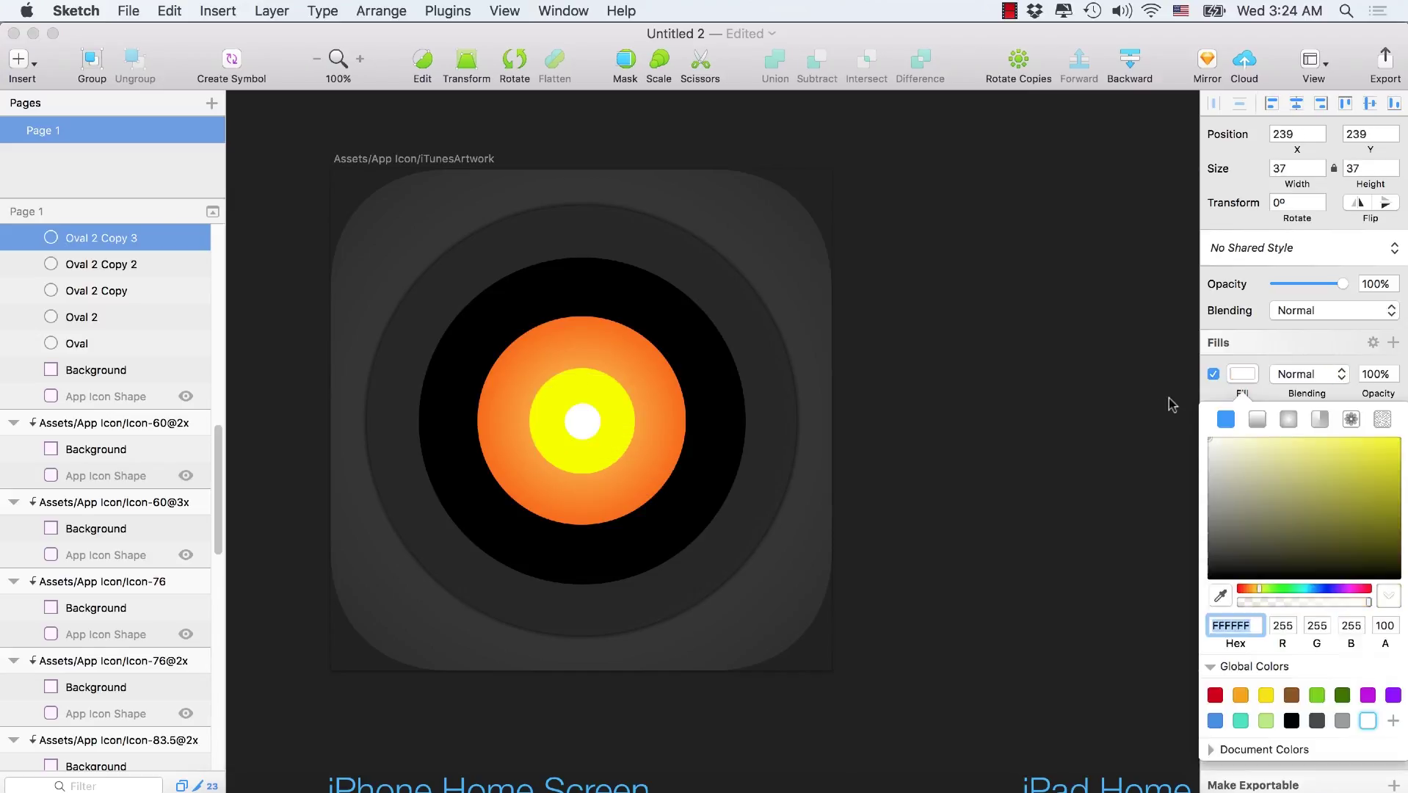
{"action": "left_click", "coordinate": [584, 419]}
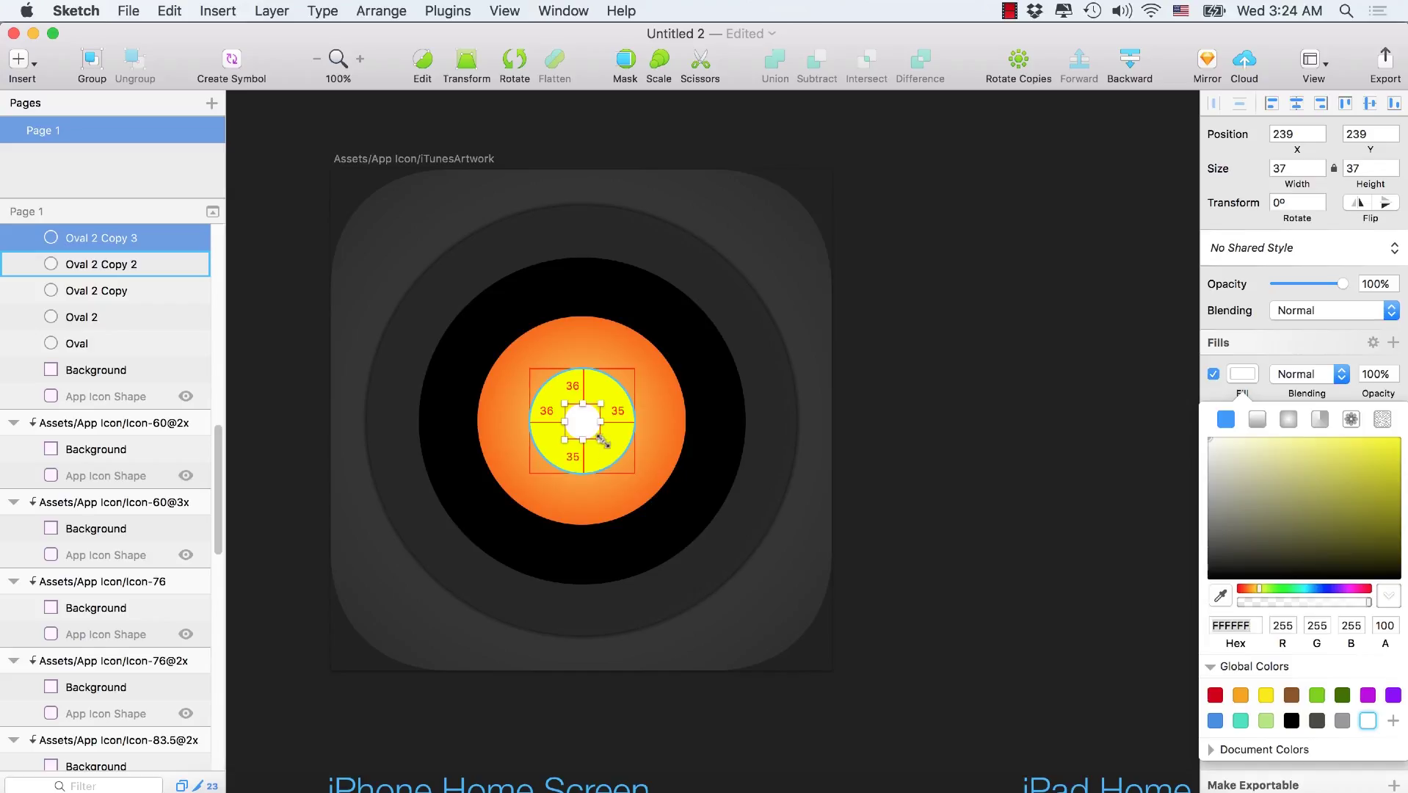
{"action": "left_click_drag", "start_coordinate": [601, 439], "coordinate": [588, 421]}
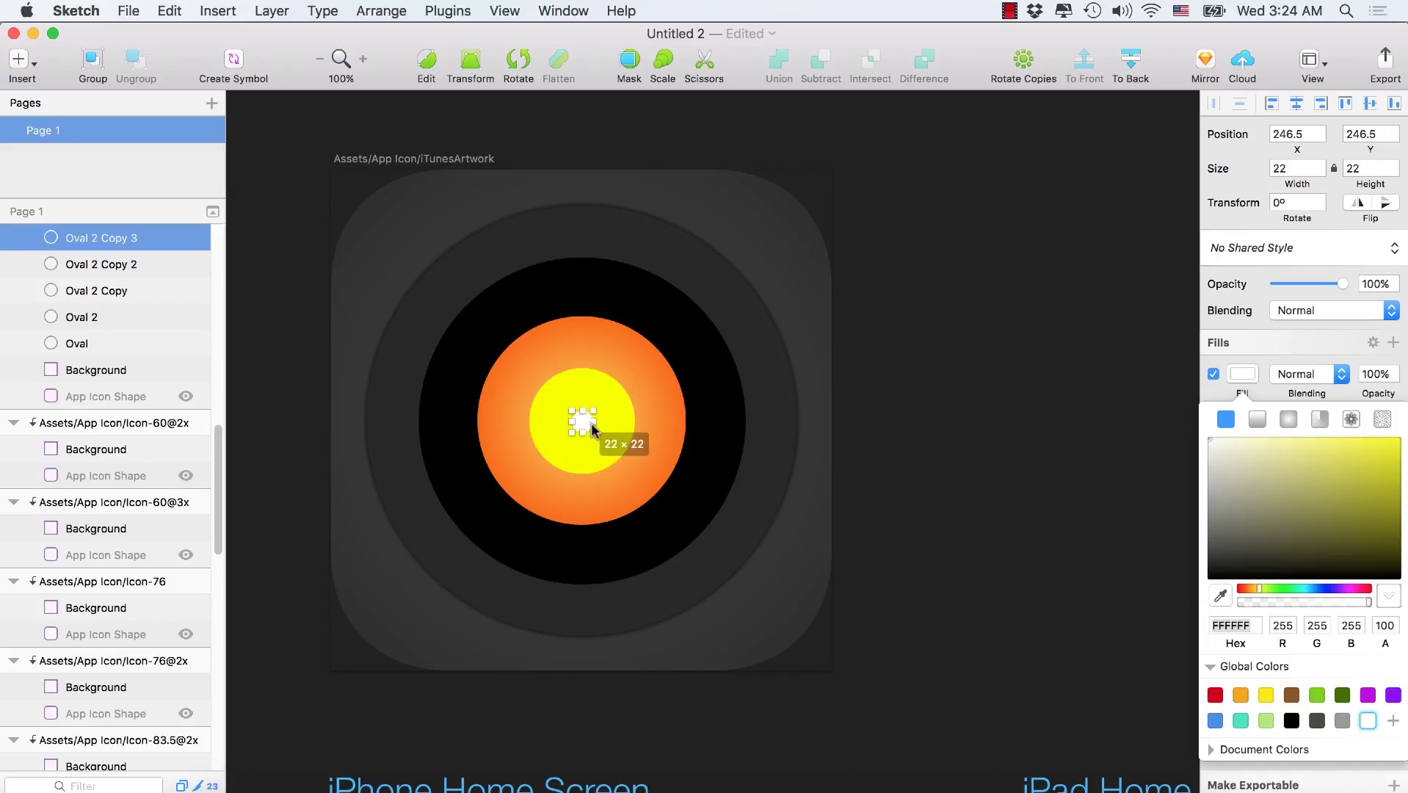
Change the yellow circle's fill to the warmer yellow FFDD00.
{"action": "left_click", "coordinate": [606, 402]}
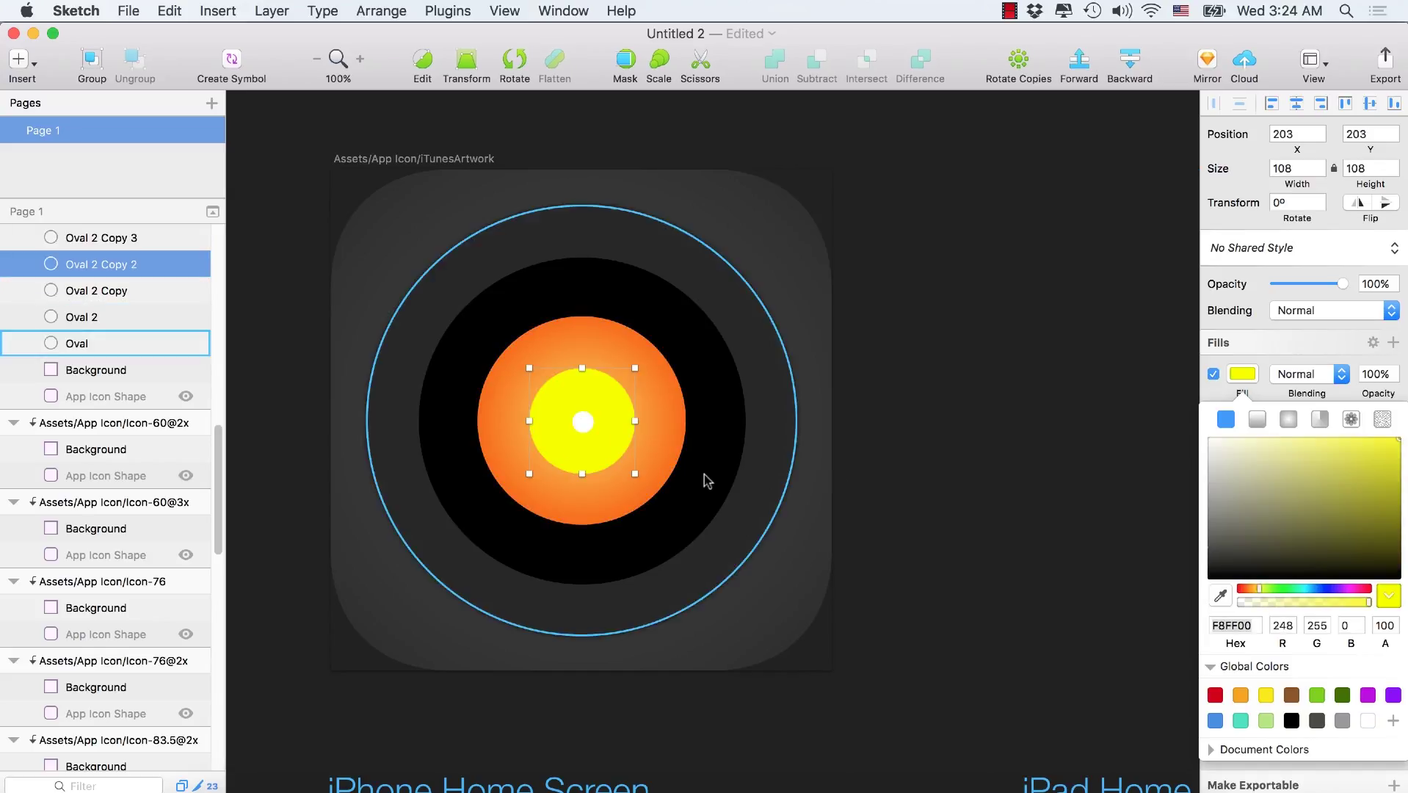
{"action": "left_click", "coordinate": [1259, 591]}
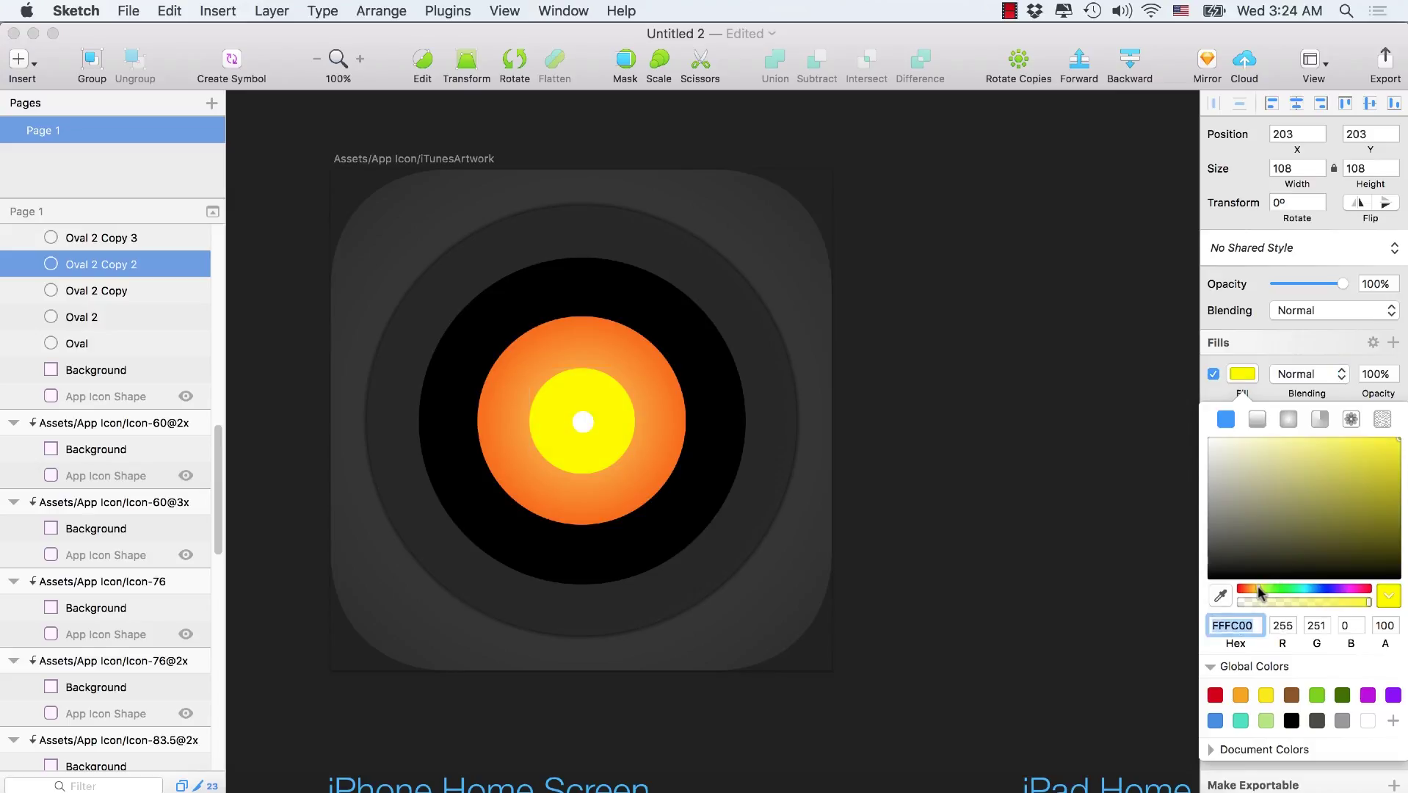
{"action": "left_click_drag", "start_coordinate": [1259, 591], "coordinate": [1255, 590]}
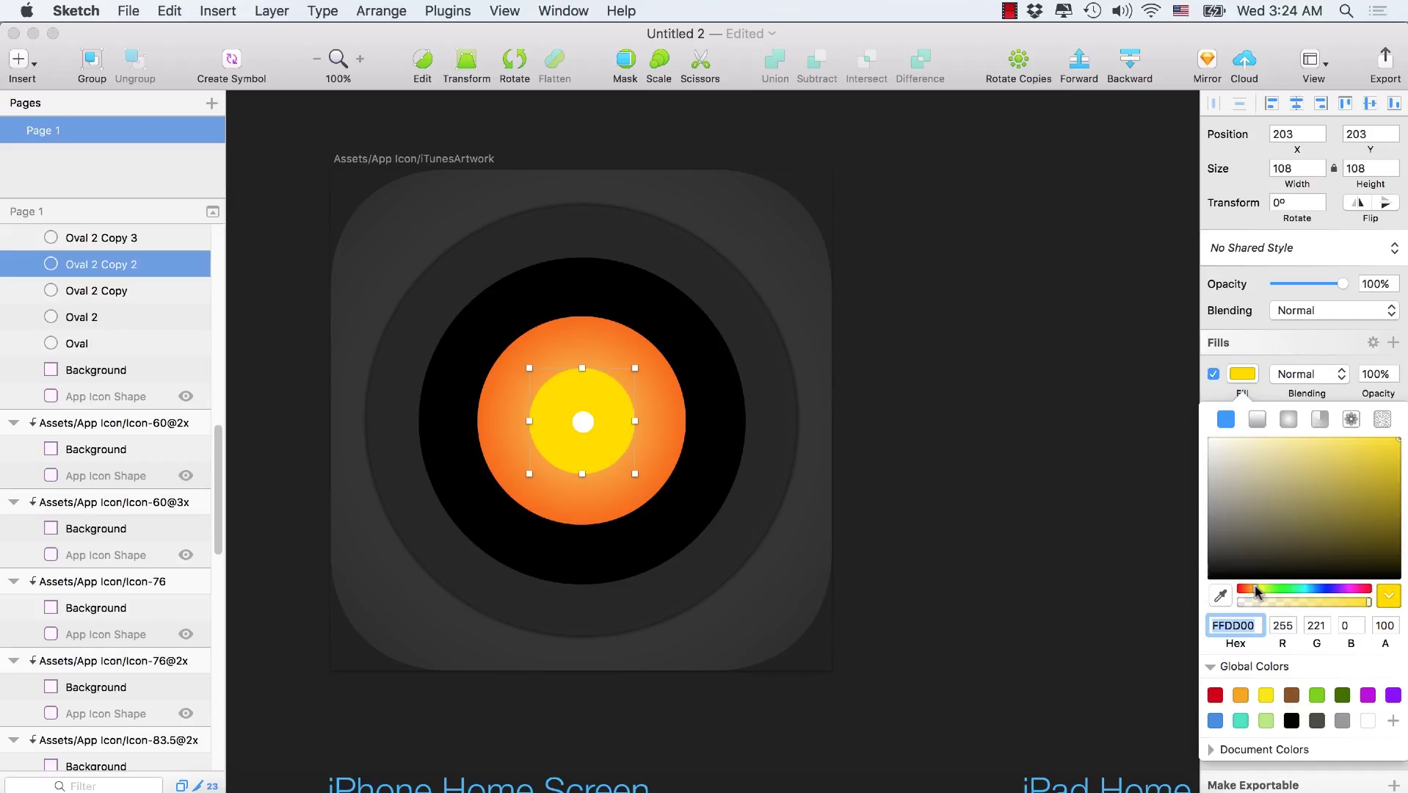
{"action": "left_click", "coordinate": [890, 145]}
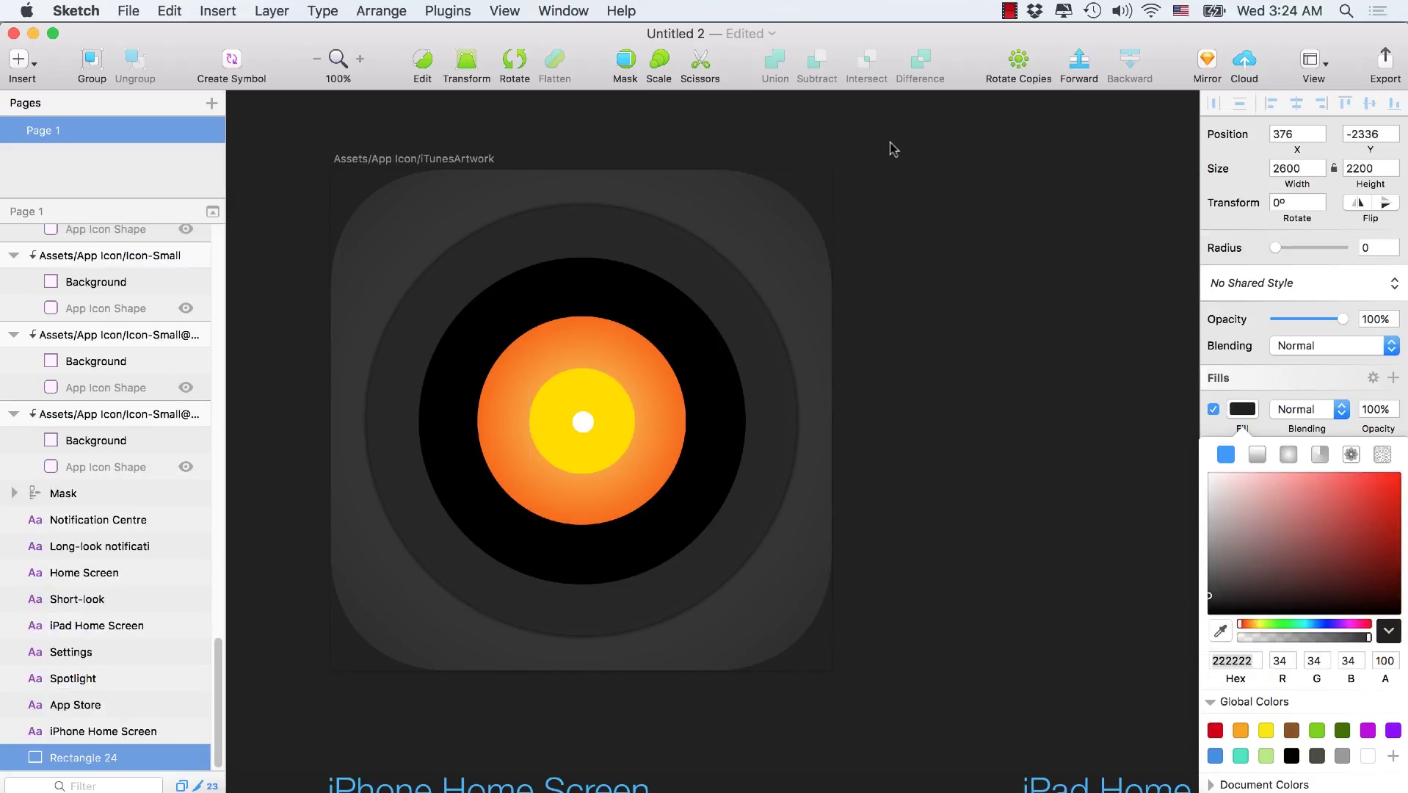
Move the small white circle to the centre of the rings at X 245, Y 245.
{"action": "left_click", "coordinate": [585, 431]}
{"action": "left_click_drag", "start_coordinate": [583, 424], "coordinate": [582, 419]}
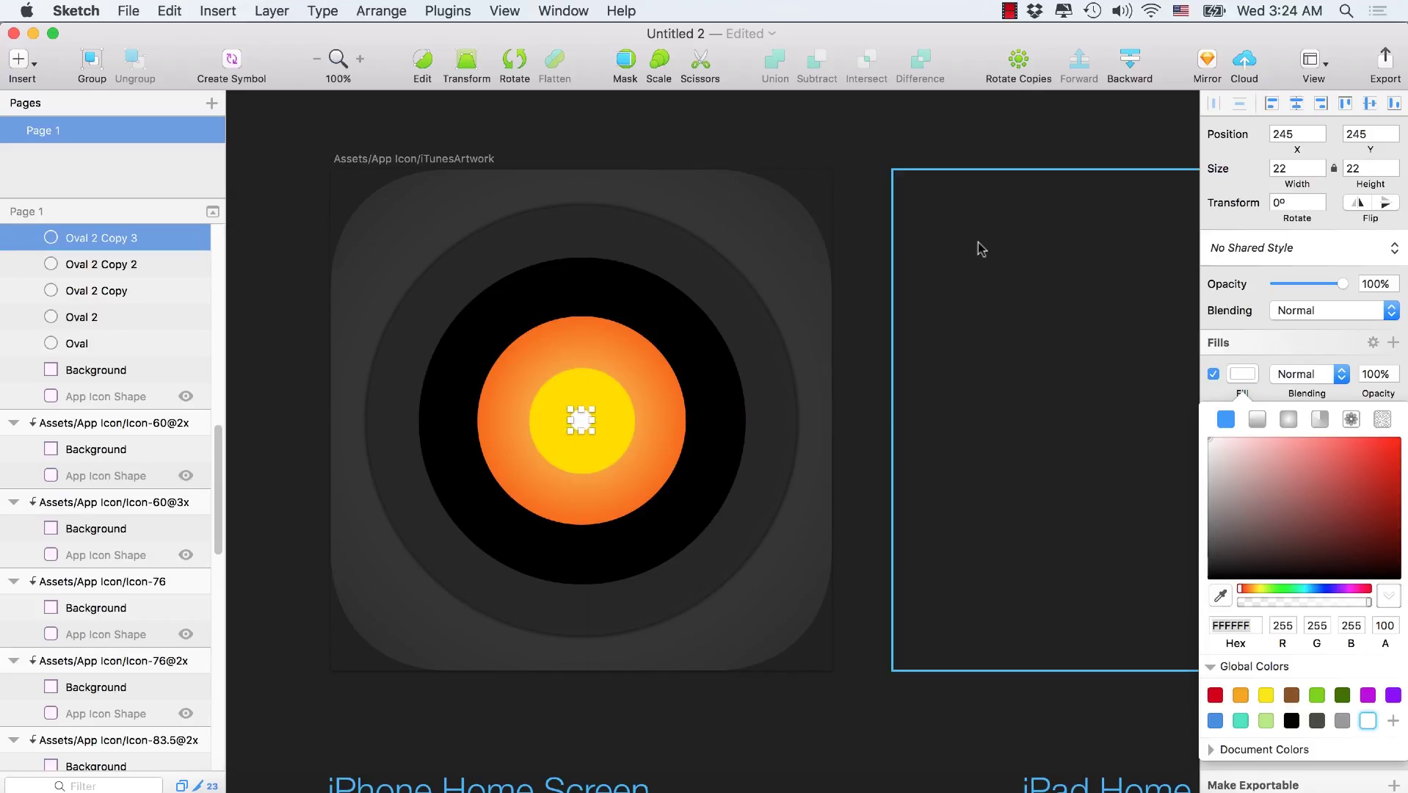
{"action": "left_click", "coordinate": [910, 261]}
{"action": "left_click", "coordinate": [635, 314]}
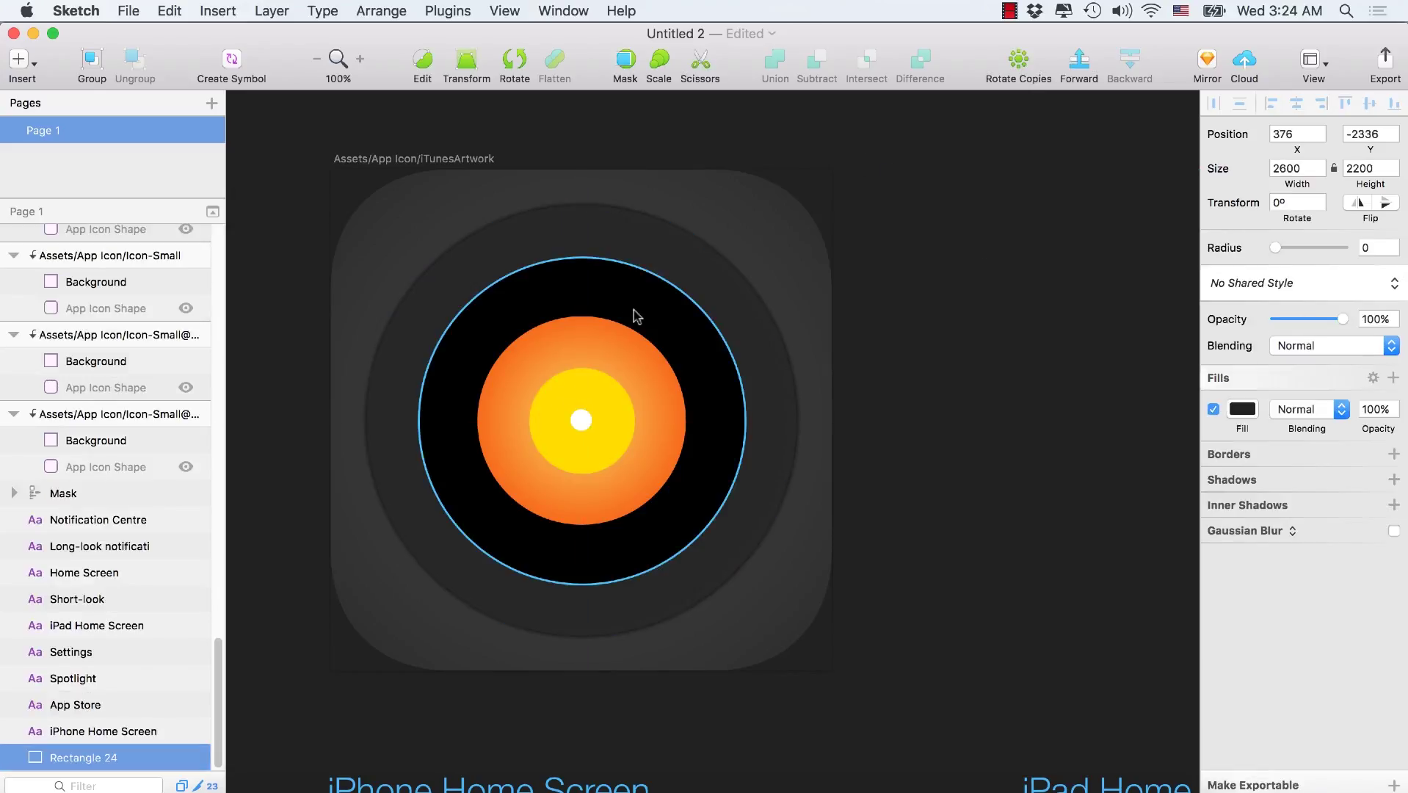
Move the red icon grid onto the iTunesArtwork artboard and line it up with the rings to check their alignment.
{"action": "left_click_drag", "start_coordinate": [582, 280], "coordinate": [621, 283]}
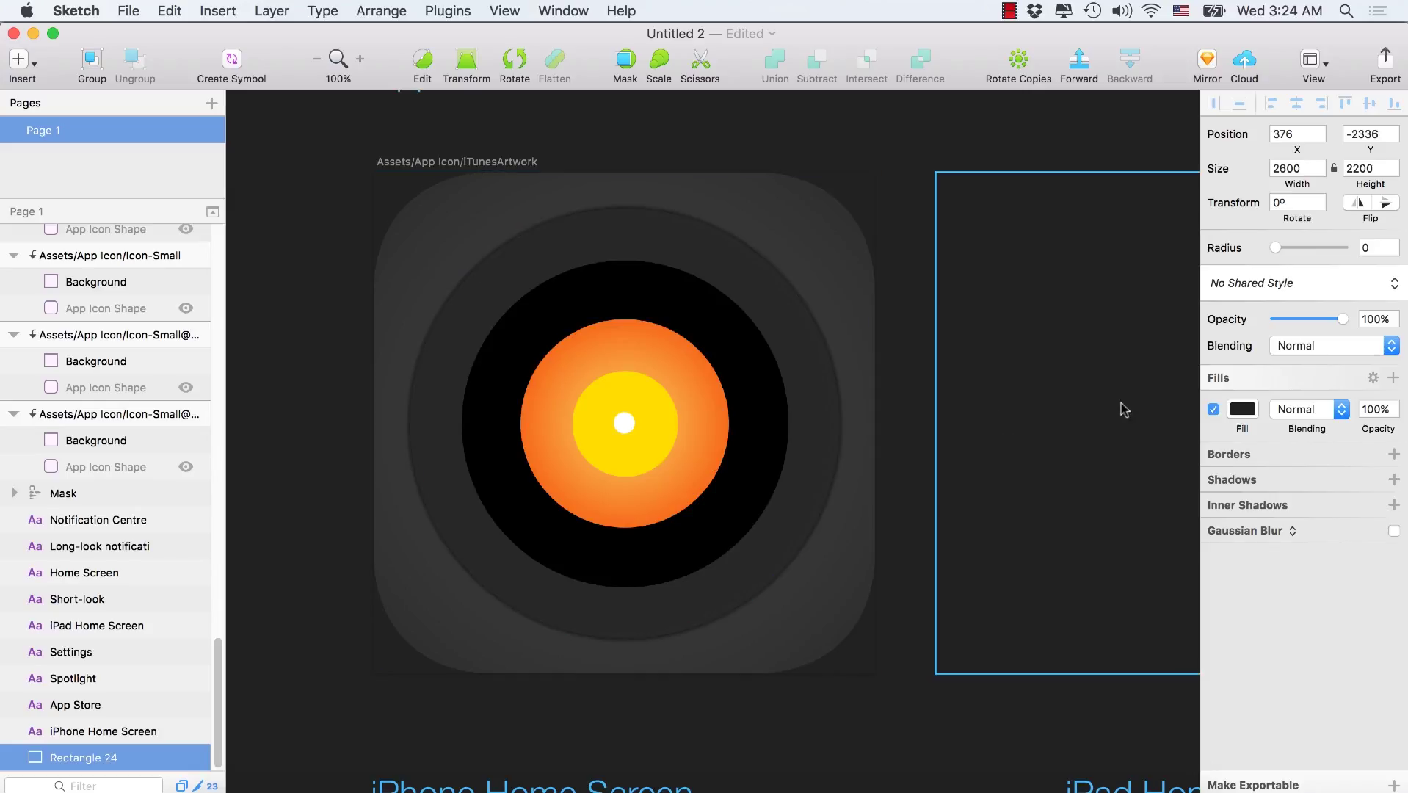
{"action": "left_click_drag", "start_coordinate": [1046, 399], "coordinate": [550, 383]}
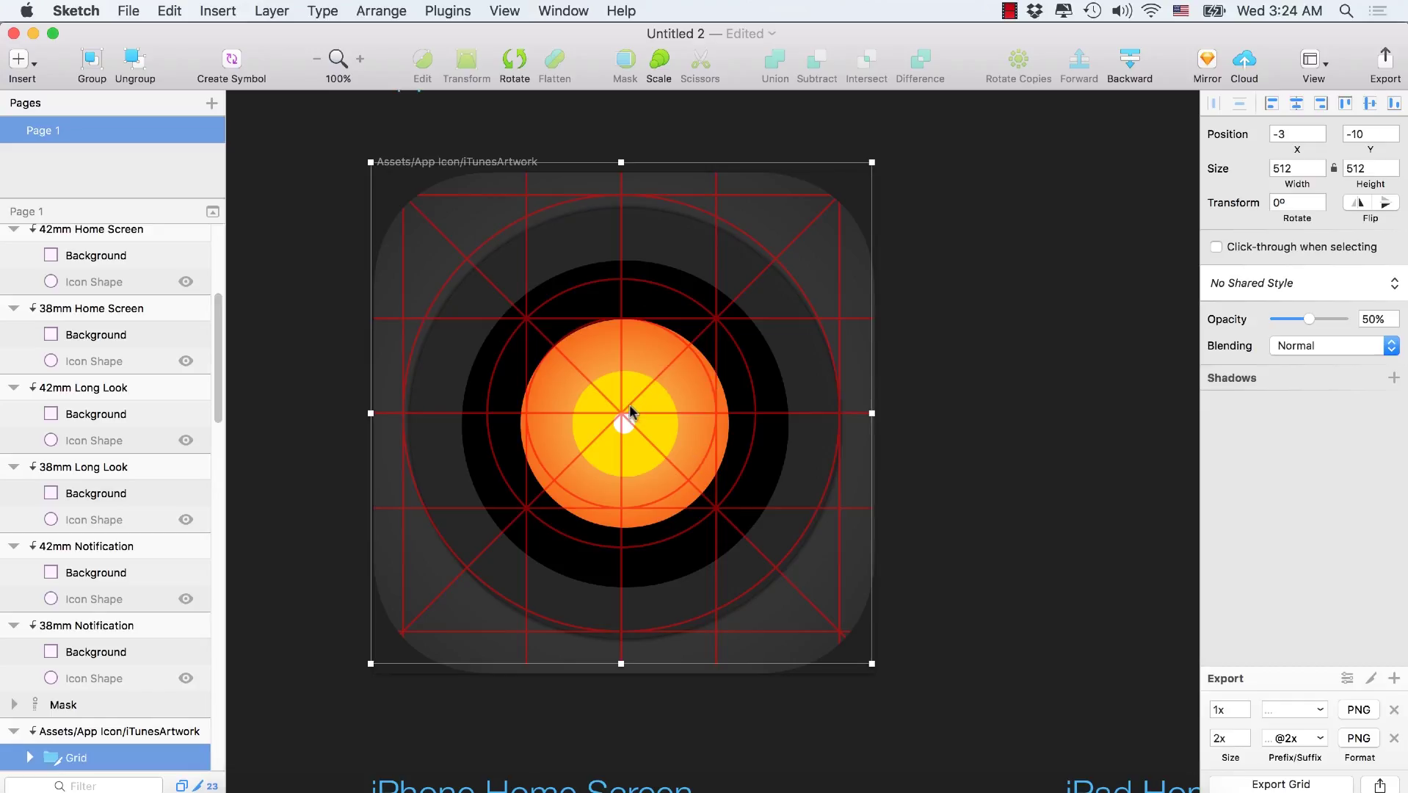
{"action": "left_click_drag", "start_coordinate": [622, 413], "coordinate": [622, 428]}
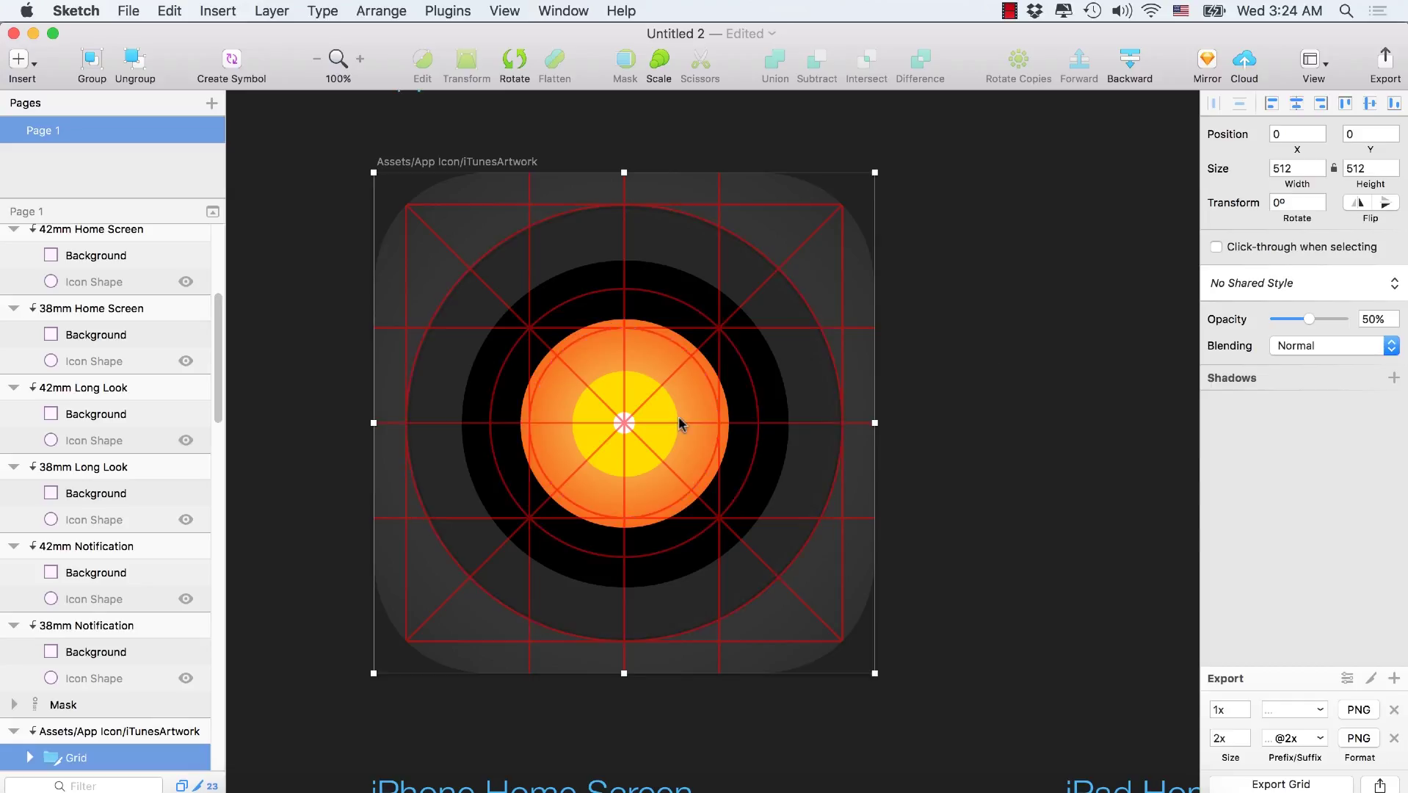
{"action": "left_click_drag", "start_coordinate": [679, 423], "coordinate": [677, 397]}
{"action": "left_click", "coordinate": [1037, 282]}
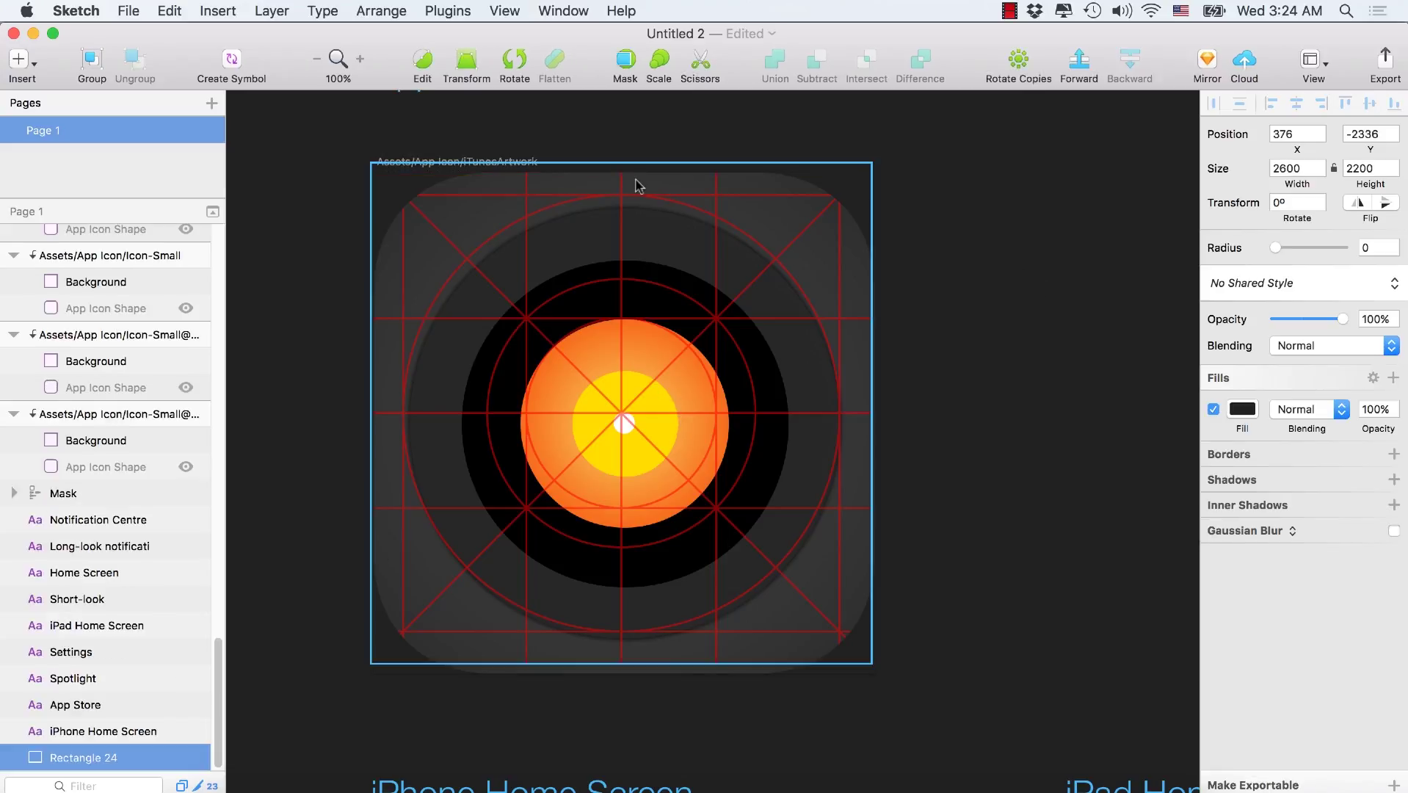
Undo the placement of the red grid over the iTunesArtwork icon.
{"action": "left_click", "coordinate": [317, 59]}
{"action": "left_click", "coordinate": [318, 58]}
{"action": "left_click", "coordinate": [317, 59]}
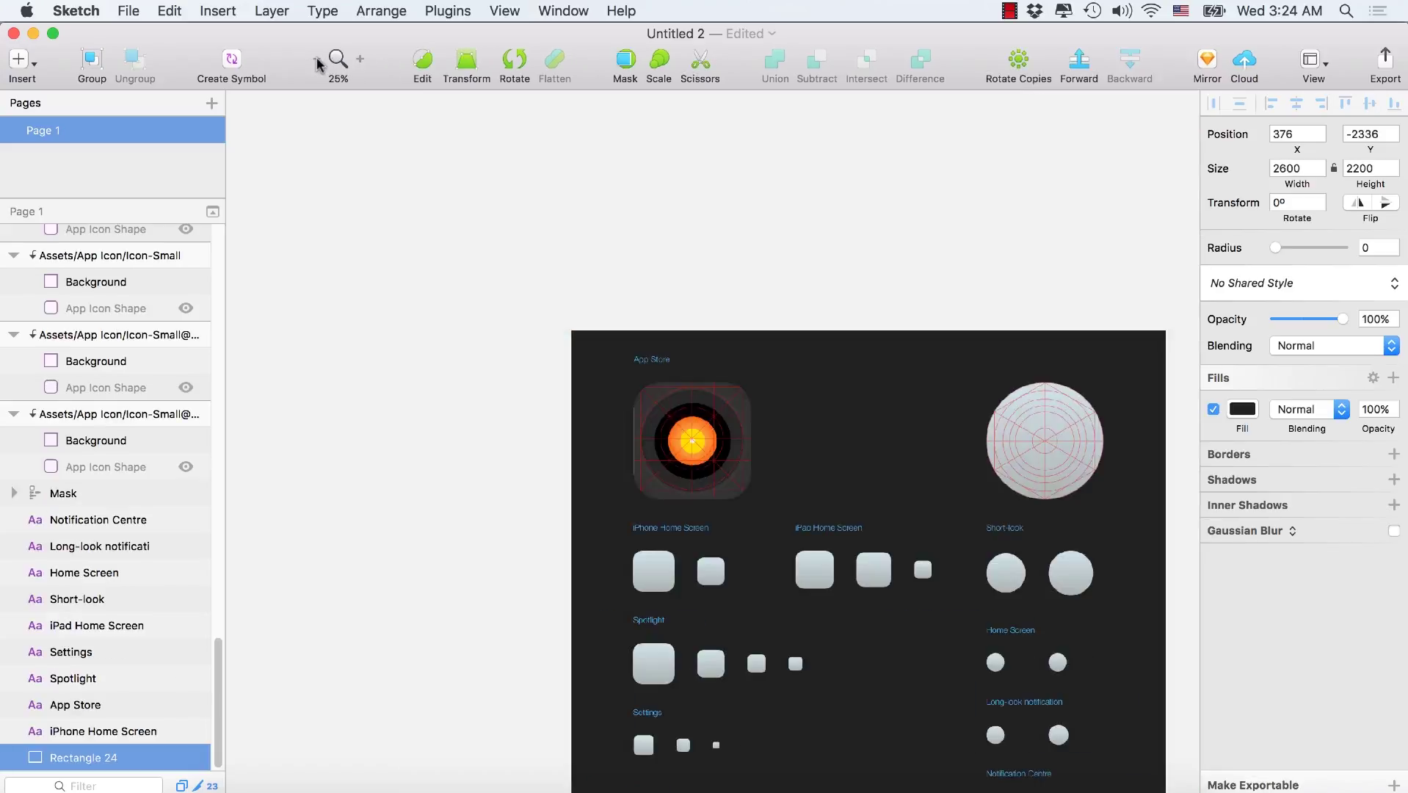
{"action": "scroll", "coordinate": [611, 330], "scroll_direction": "down", "scroll_amount": 3}
{"action": "scroll", "coordinate": [610, 330], "scroll_direction": "right", "scroll_amount": 3}
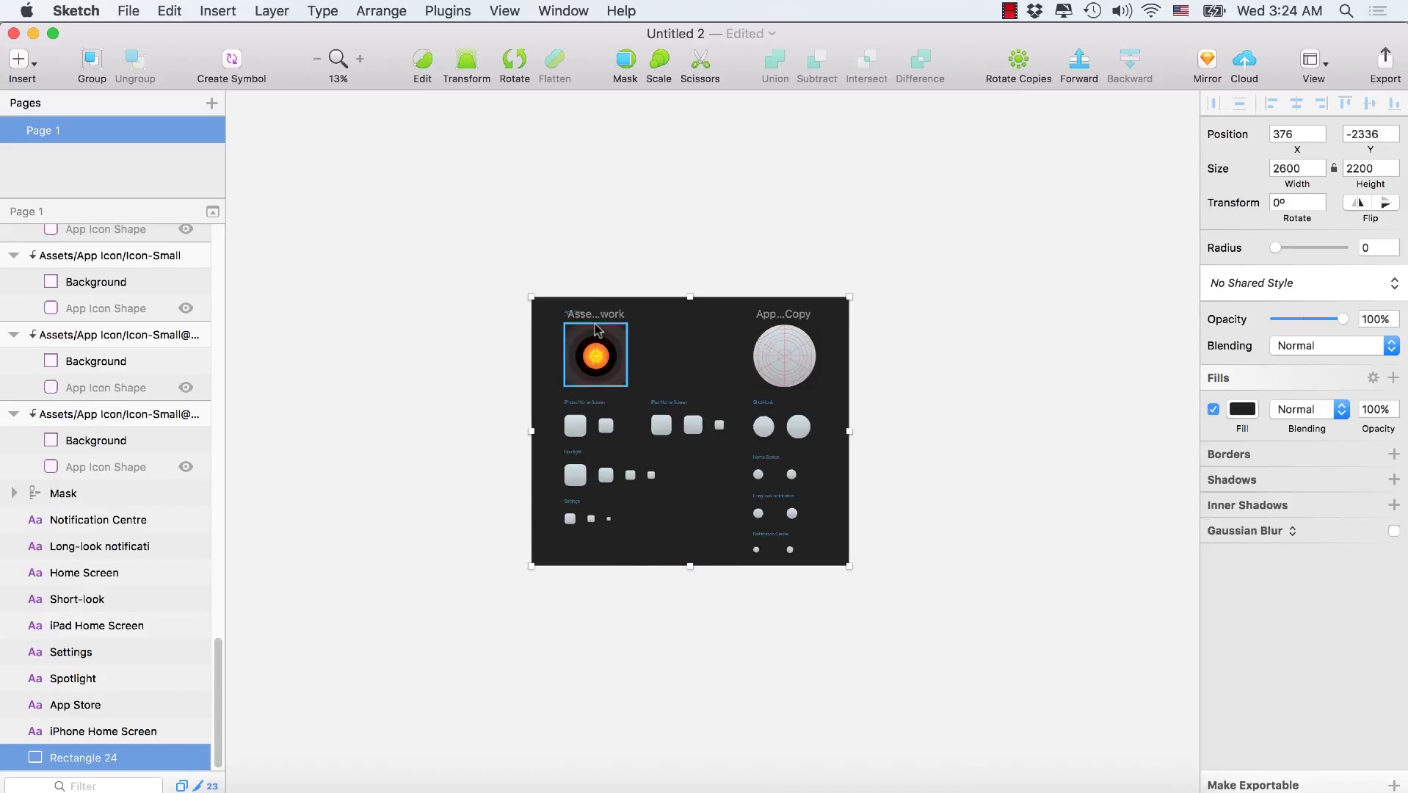
{"action": "key", "text": "super+z"}
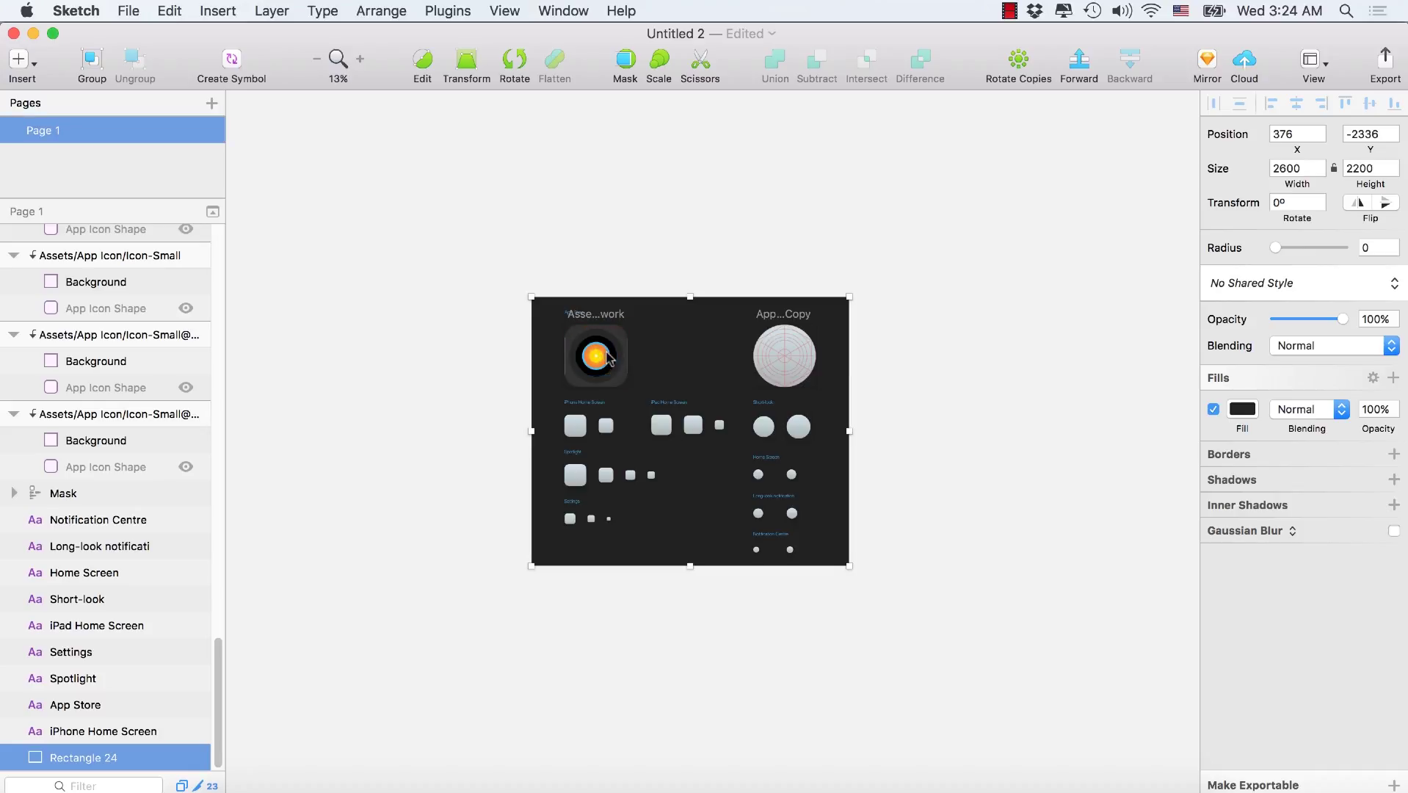
{"action": "left_click", "coordinate": [603, 355]}
{"action": "left_click", "coordinate": [604, 355]}
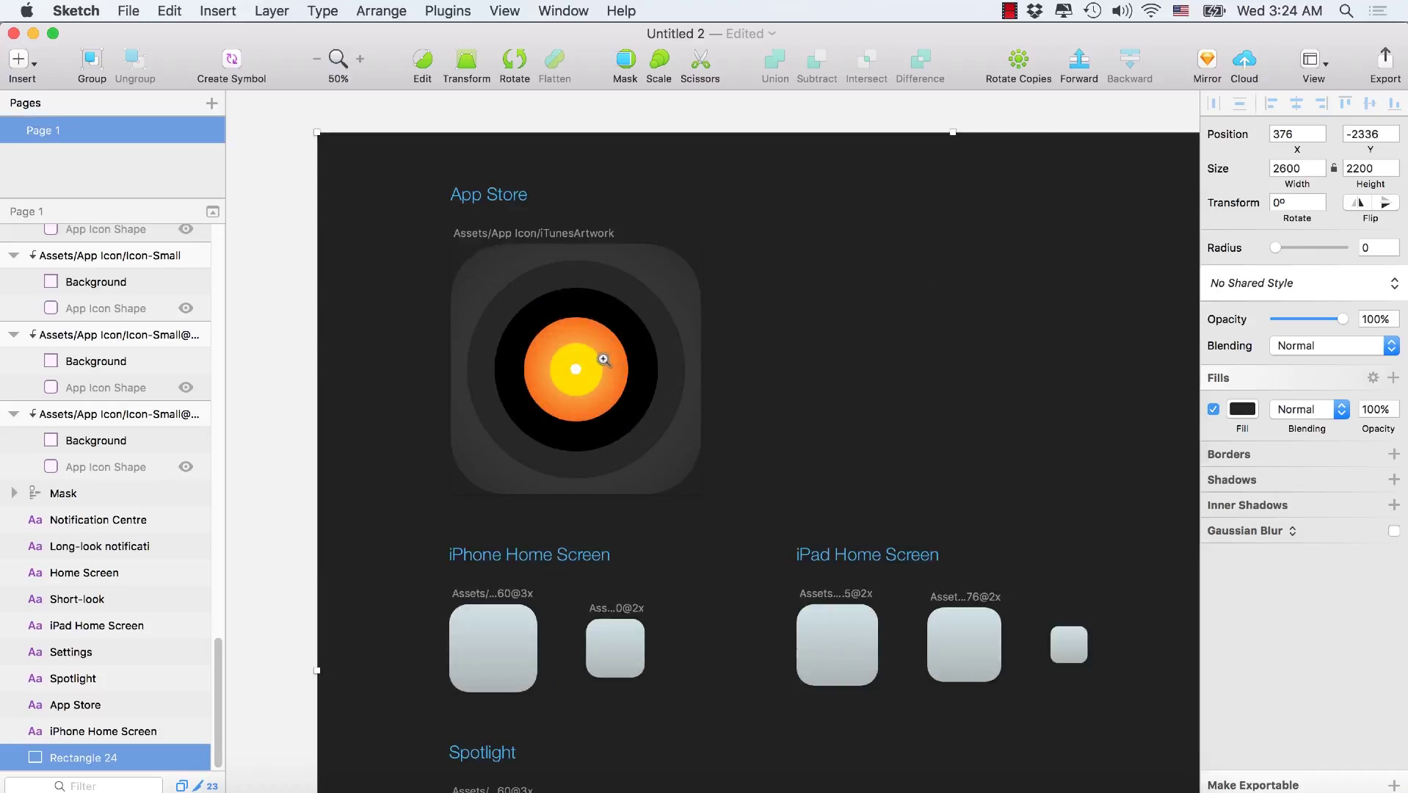
{"action": "left_click", "coordinate": [603, 359]}
{"action": "scroll", "coordinate": [624, 278], "scroll_direction": "up", "scroll_amount": 2}
{"action": "scroll", "coordinate": [623, 279], "scroll_direction": "left", "scroll_amount": 2}
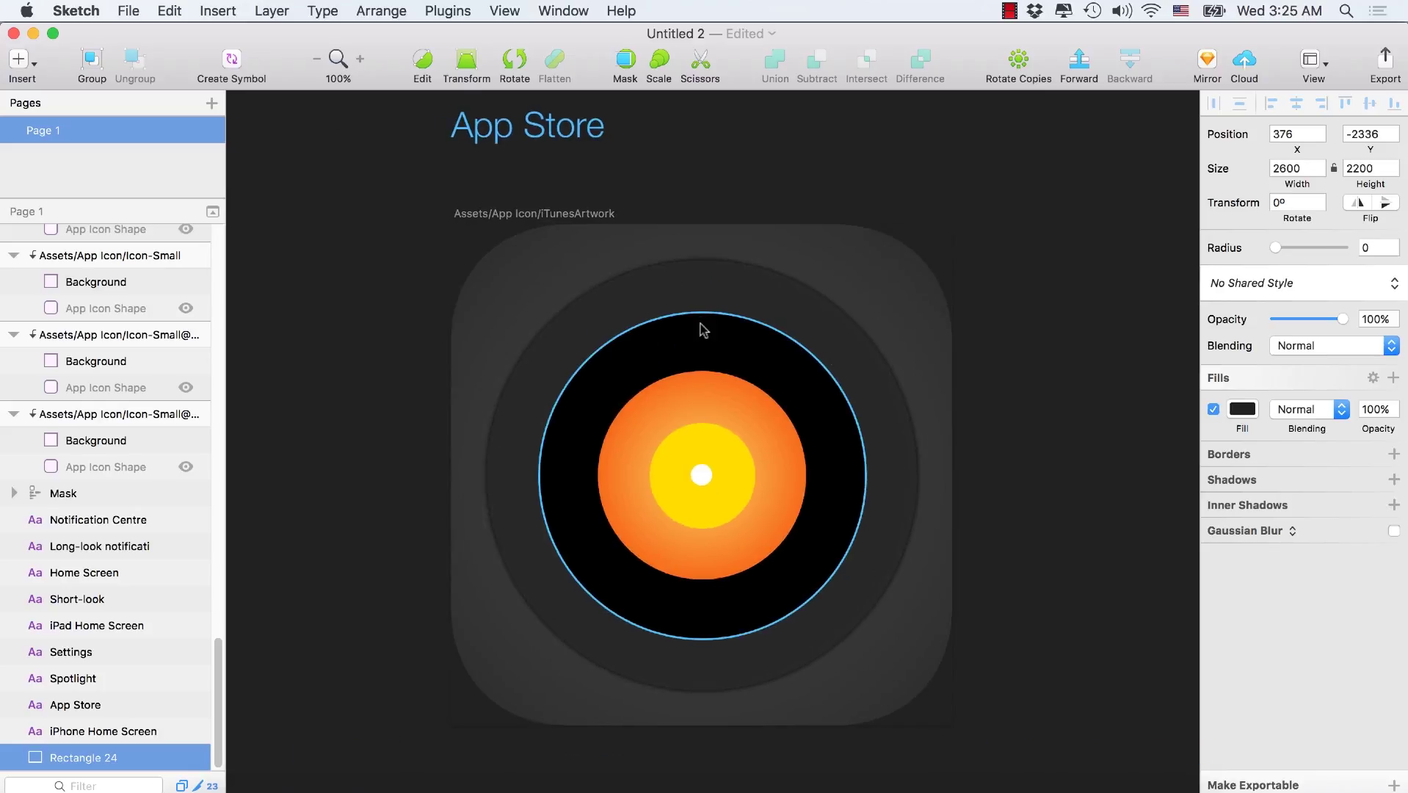